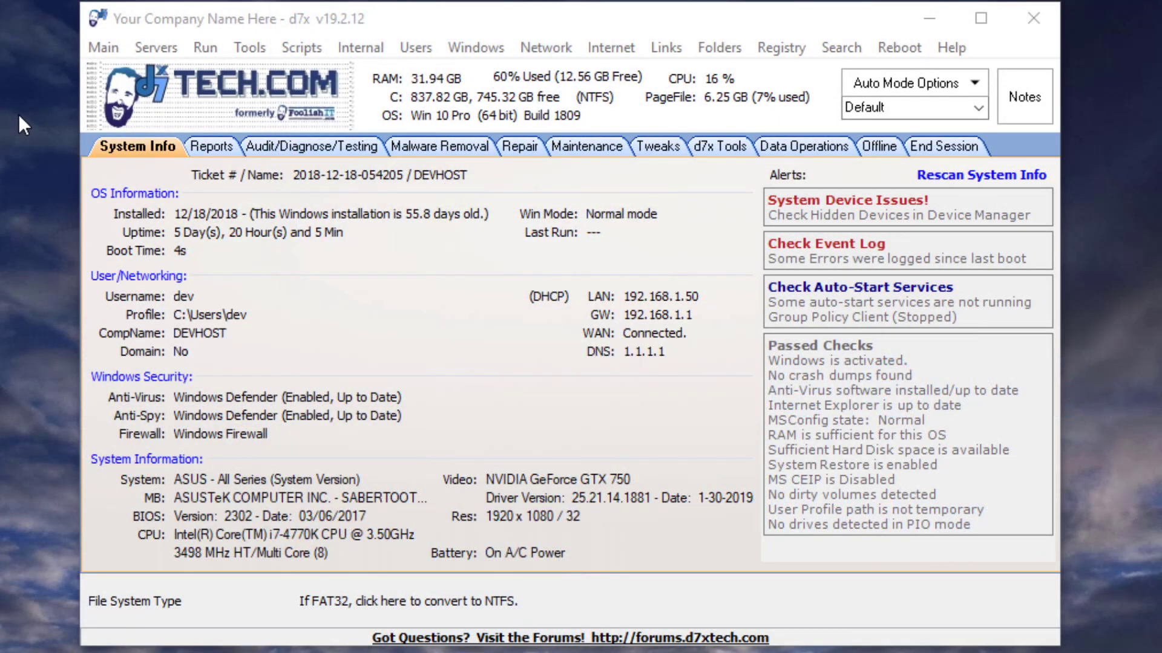
Step: Check the event log error alert, then switch to the d7x Tools page
{"action": "left_click", "coordinate": [890, 262]}
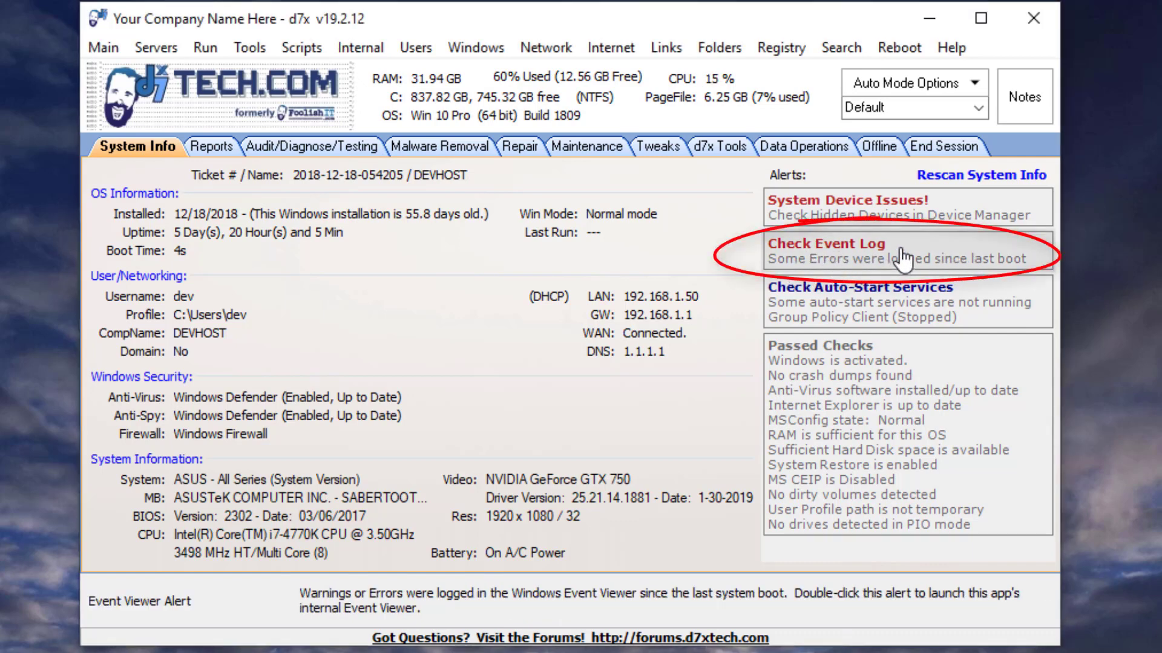
{"action": "left_click", "coordinate": [725, 147]}
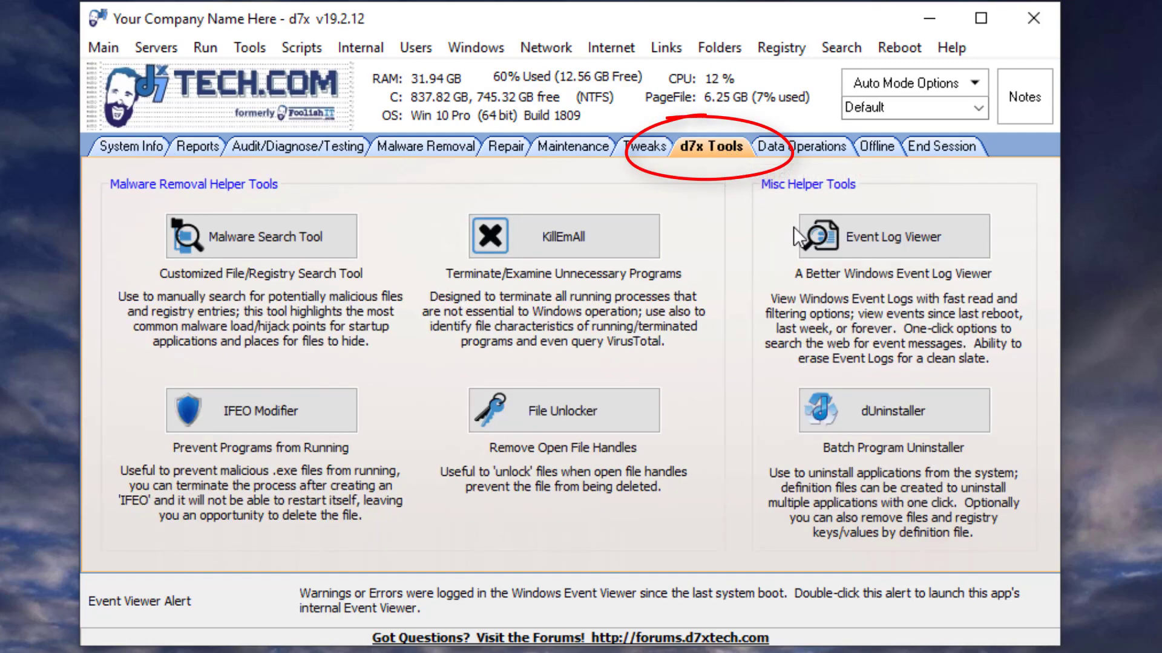
Step: Launch the Event Log Viewer and shift its window slightly left to review System events
{"action": "left_click", "coordinate": [889, 249]}
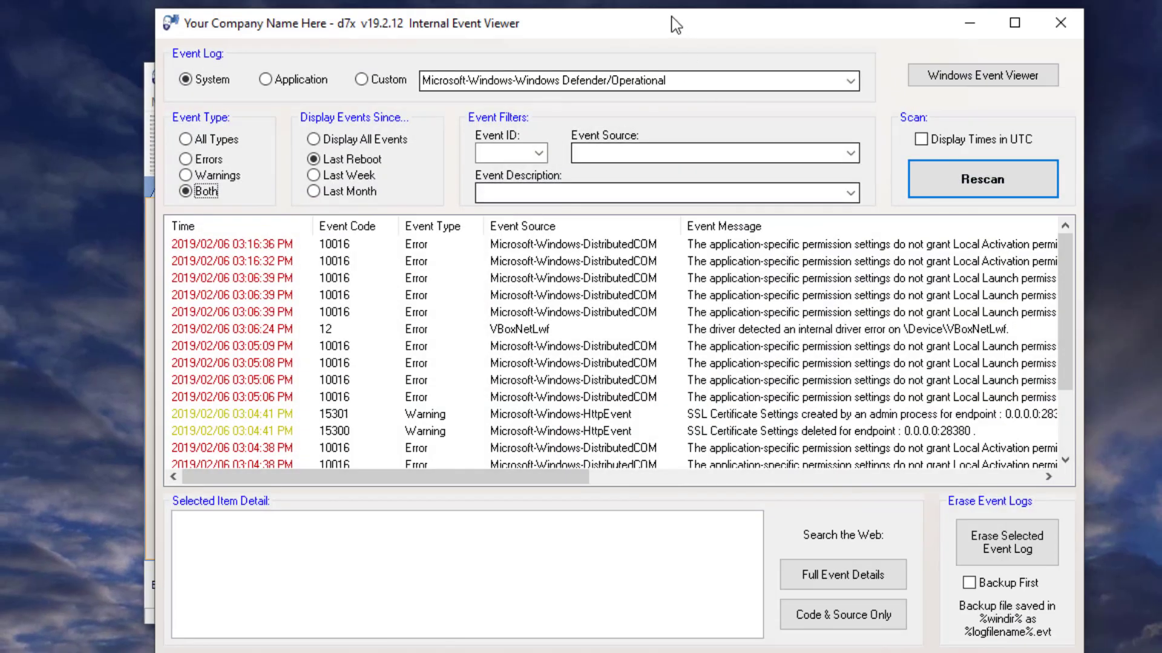
{"action": "left_click_drag", "start_coordinate": [676, 25], "coordinate": [666, 27]}
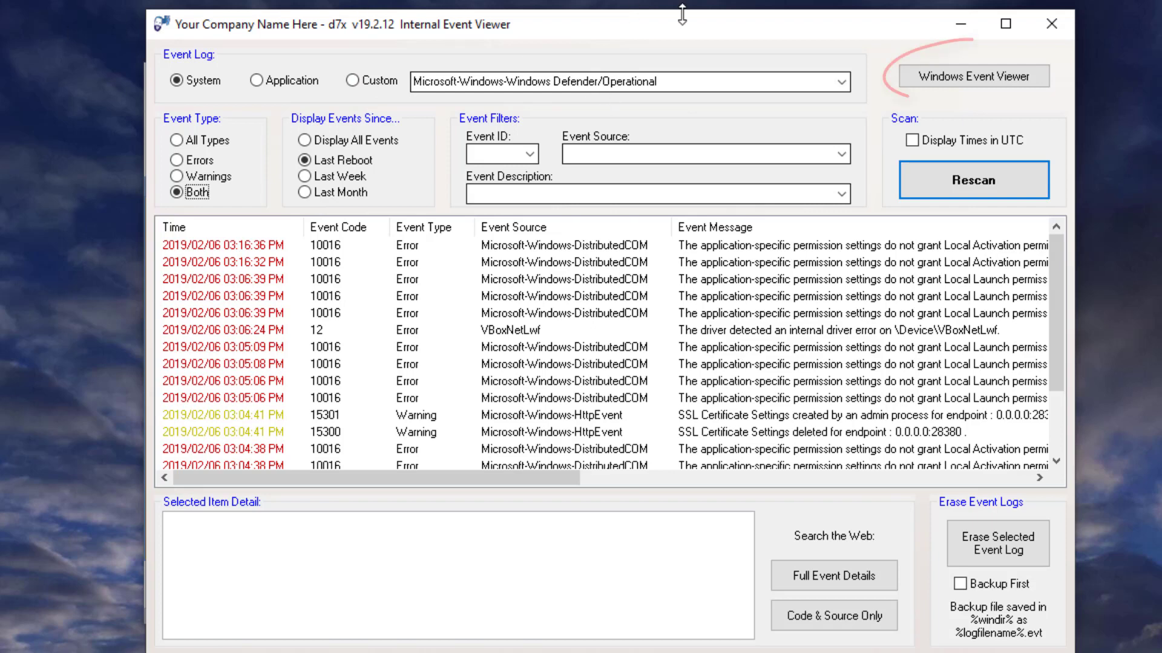
Step: Open Windows Event Viewer and view the Application, then Security, logs under Windows Logs
{"action": "left_click", "coordinate": [952, 79]}
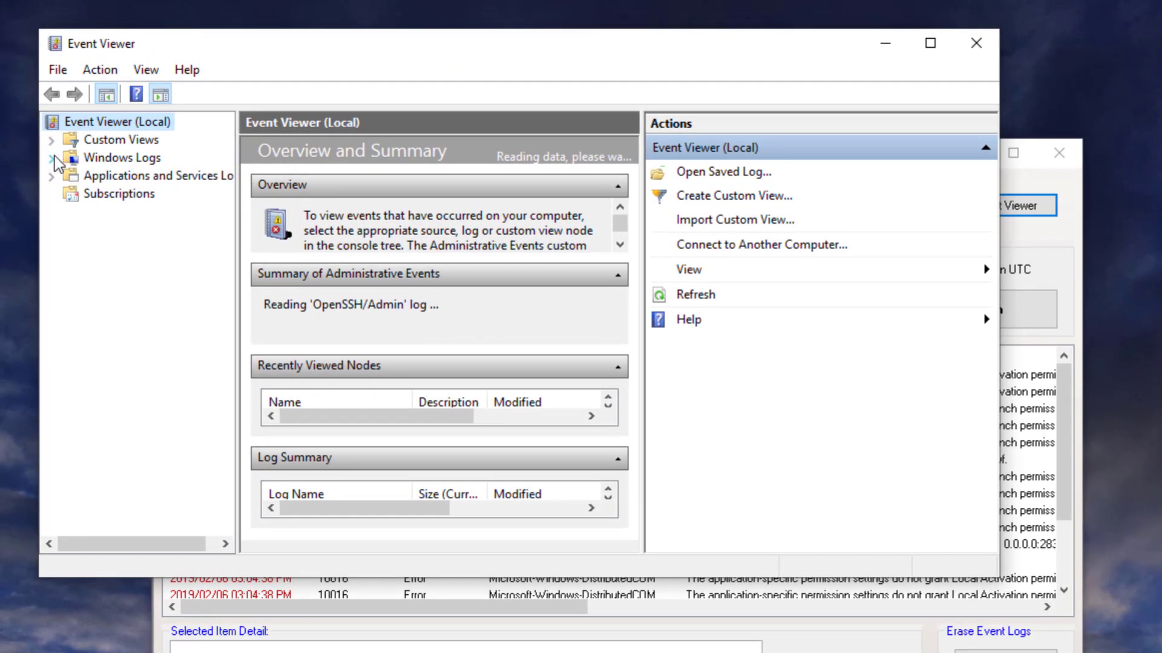
{"action": "left_click", "coordinate": [52, 158]}
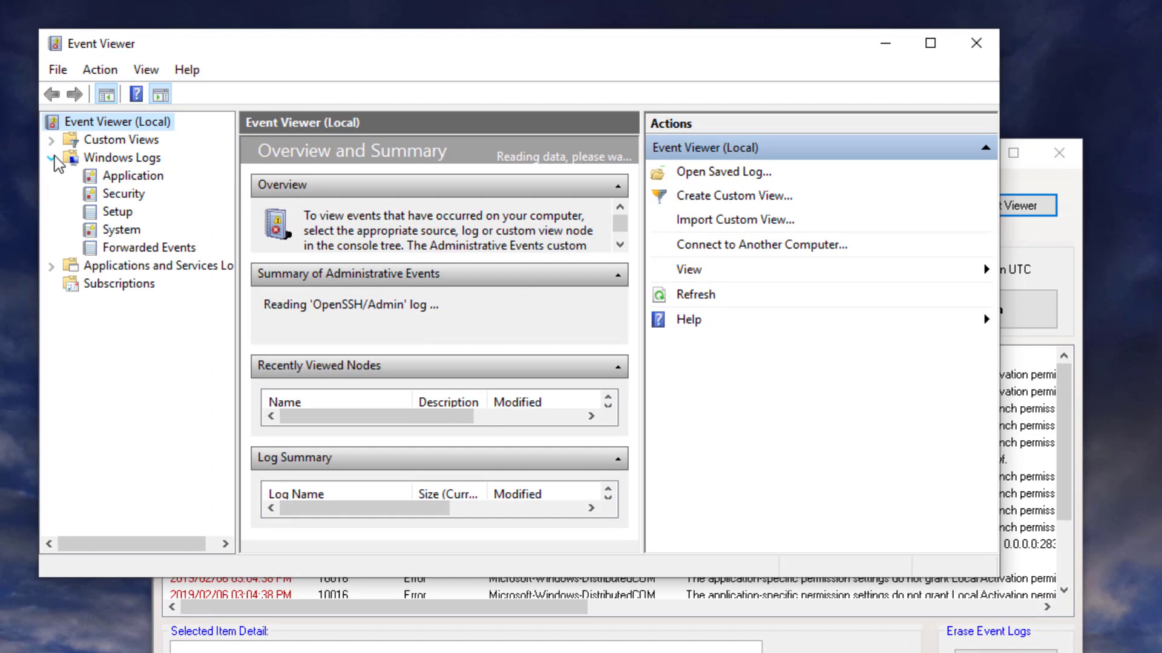
{"action": "left_click", "coordinate": [124, 178]}
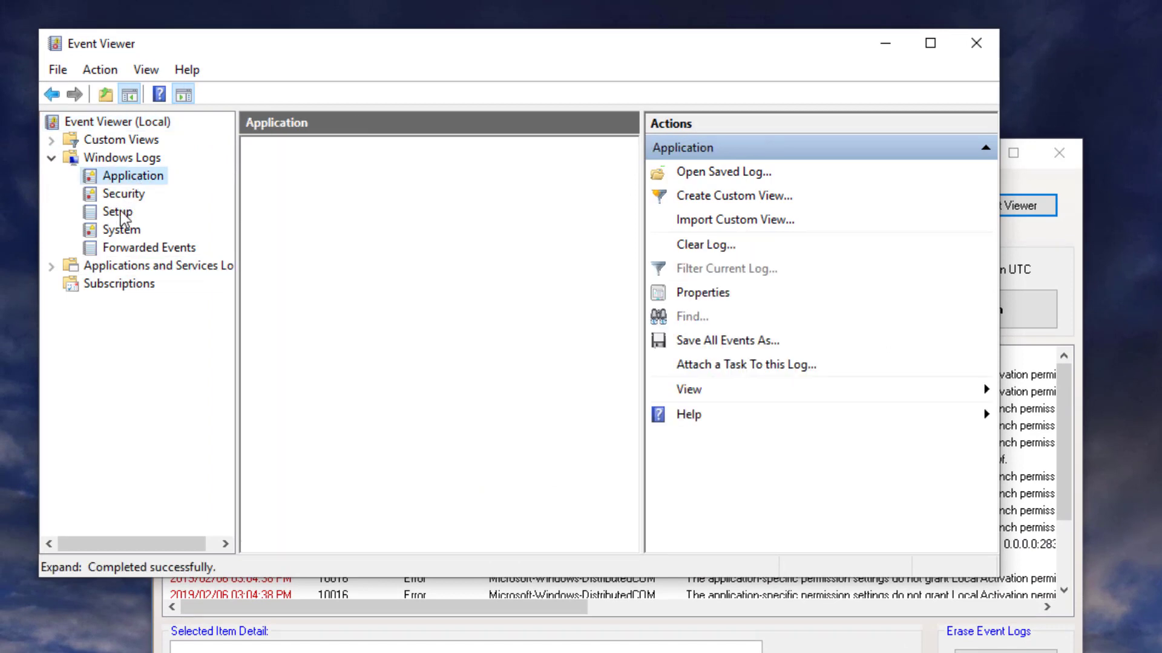
{"action": "left_click", "coordinate": [116, 195]}
Step: Expand Applications and Services Logs > Microsoft > Windows and widen the log tree pane
{"action": "left_click", "coordinate": [52, 267]}
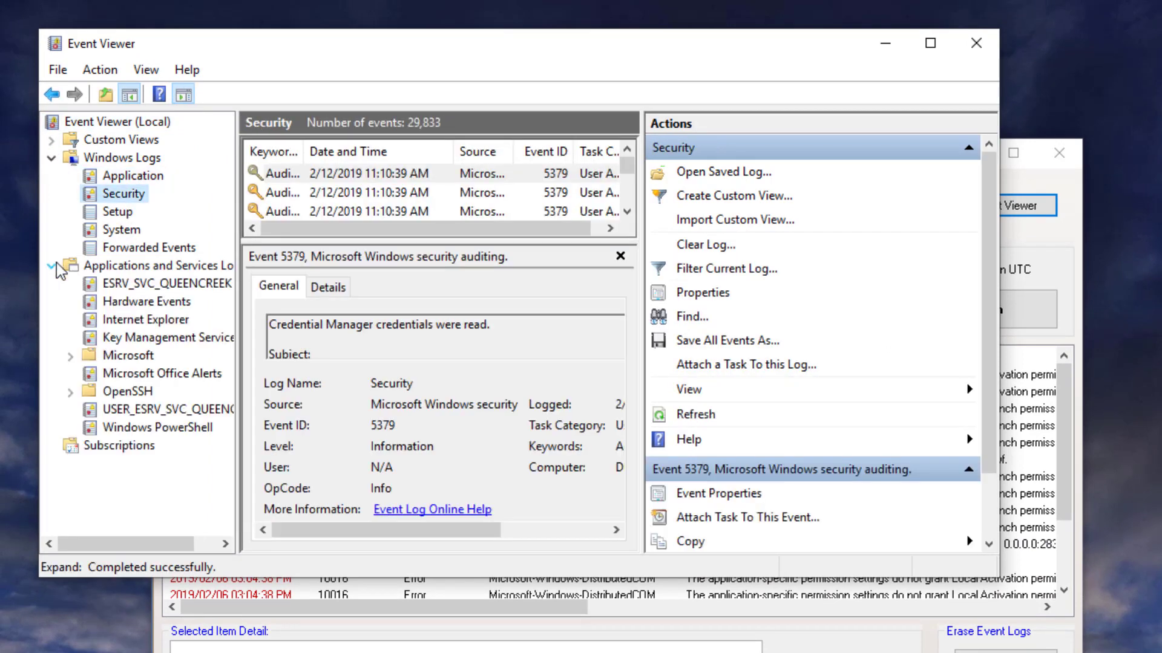
{"action": "left_click", "coordinate": [71, 357]}
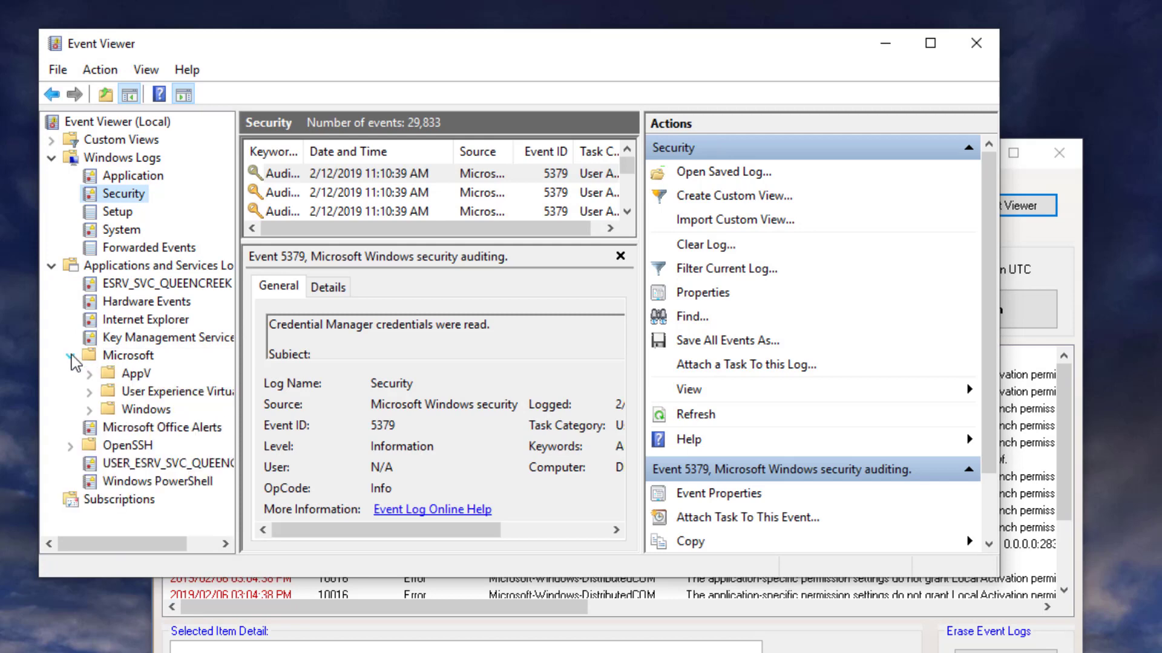
{"action": "left_click", "coordinate": [90, 410]}
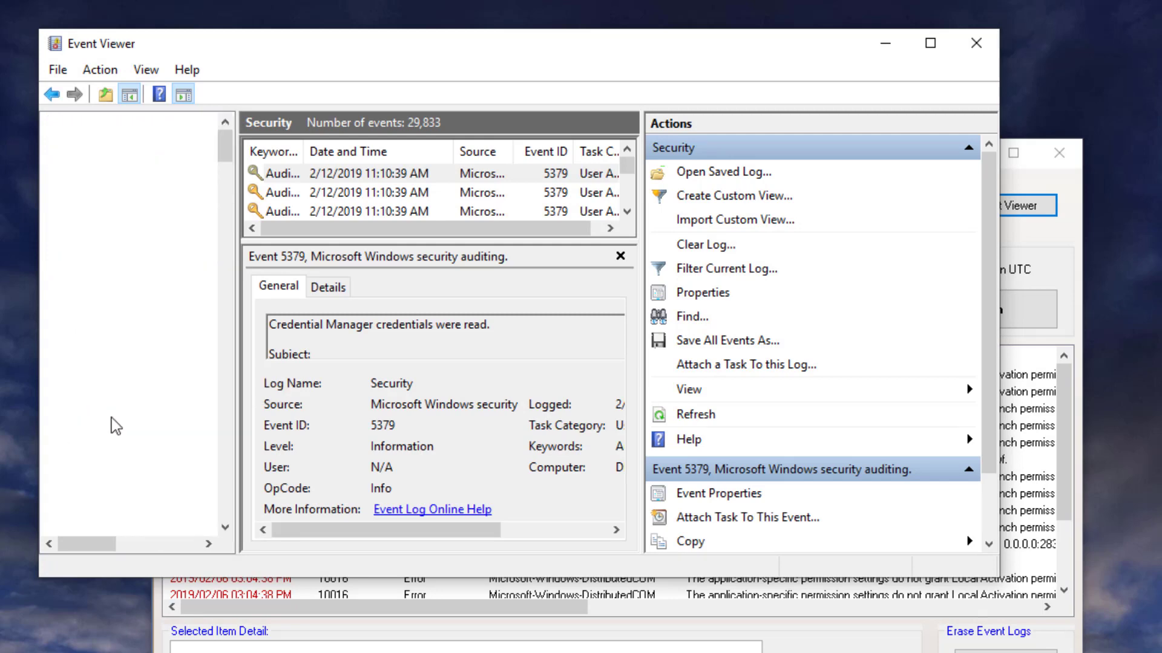
{"action": "left_click_drag", "start_coordinate": [227, 143], "coordinate": [229, 200]}
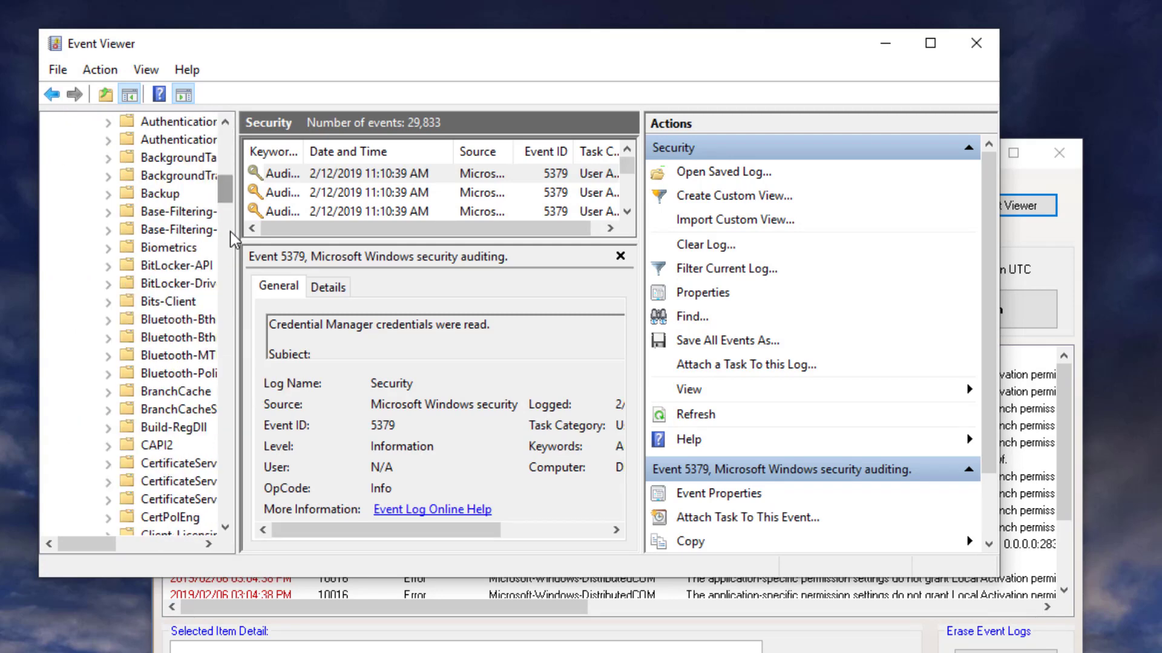
{"action": "left_click_drag", "start_coordinate": [237, 242], "coordinate": [286, 245]}
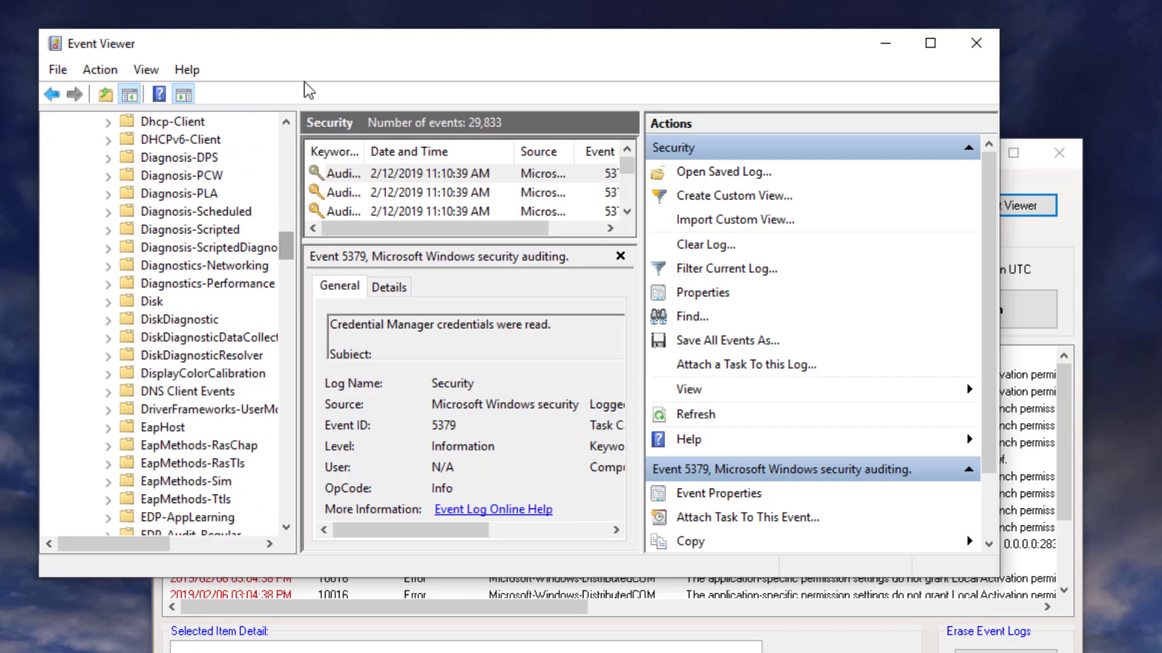
Step: Bring the Internal Event Viewer forward, switch to Custom, and keep Windows Defender/Operational
{"action": "left_click", "coordinate": [1080, 195]}
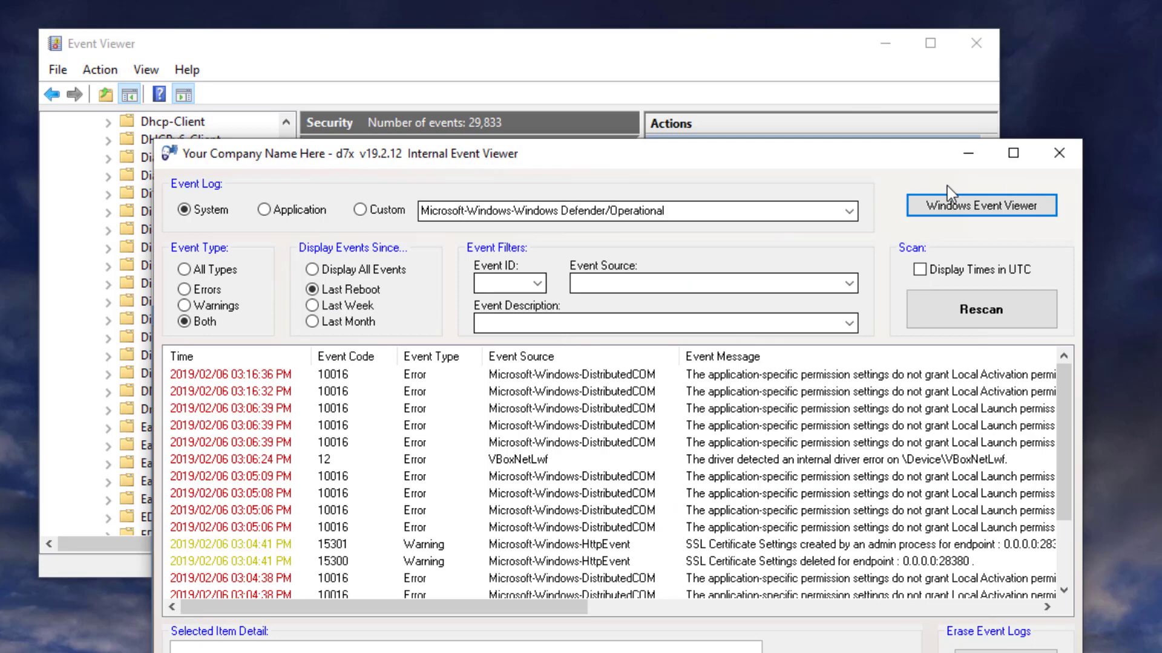
{"action": "left_click", "coordinate": [856, 212]}
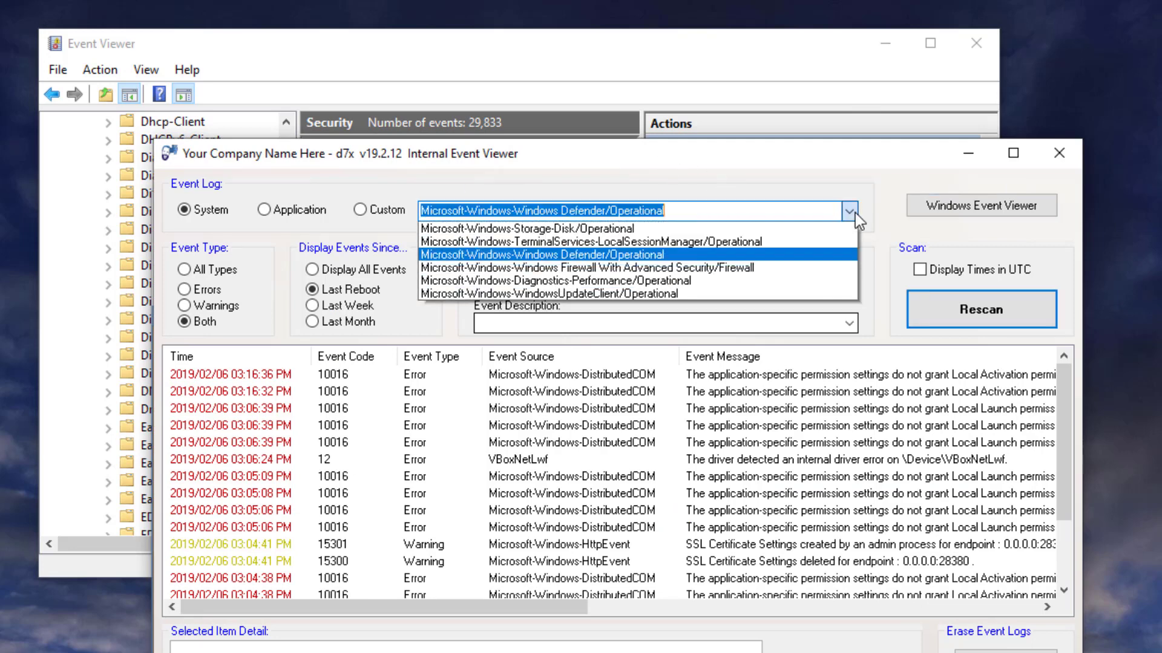
{"action": "scroll", "coordinate": [682, 275], "scroll_direction": "up", "scroll_amount": 1}
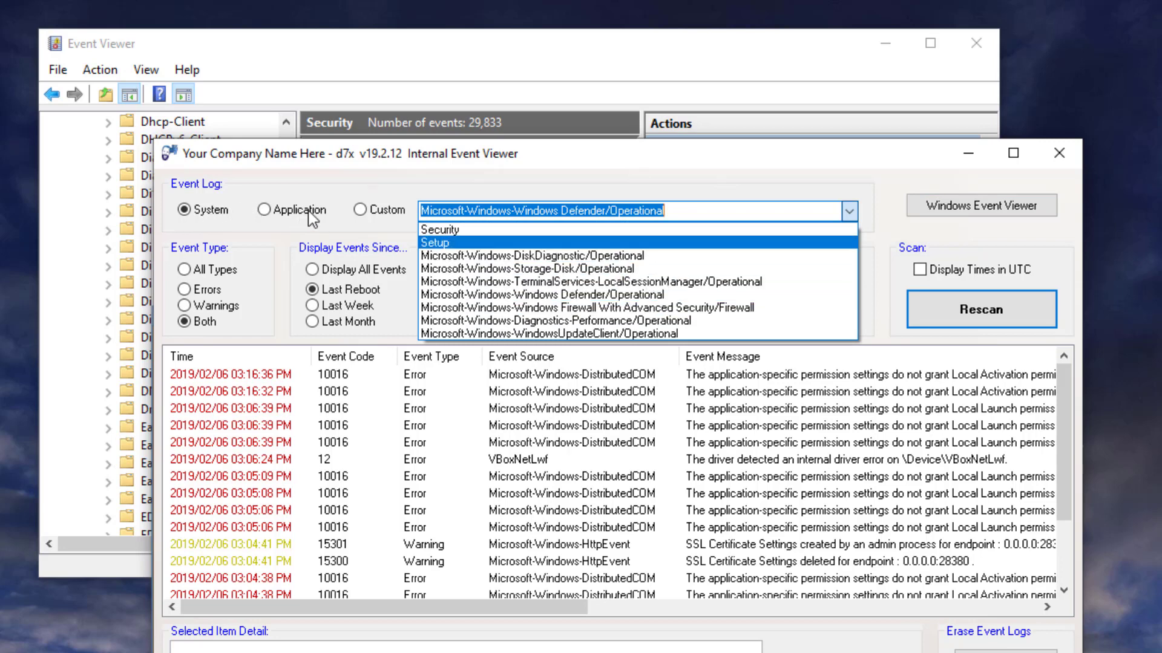
{"action": "left_click", "coordinate": [391, 216]}
{"action": "left_click", "coordinate": [387, 214]}
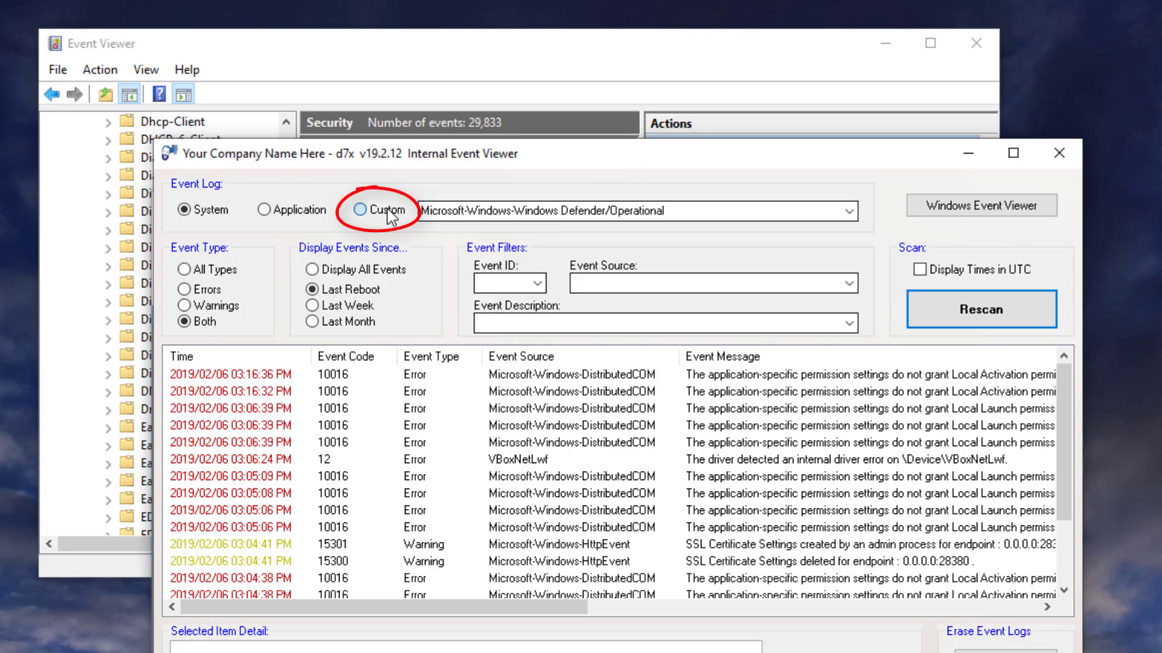
{"action": "left_click", "coordinate": [855, 213]}
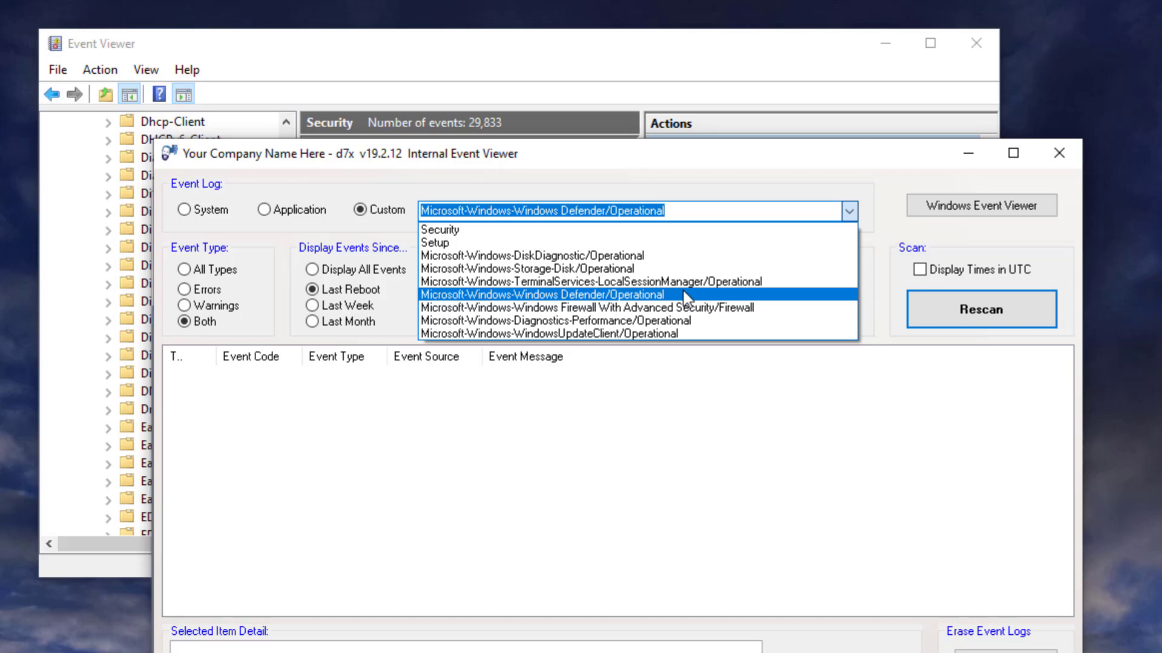
{"action": "left_click", "coordinate": [686, 295]}
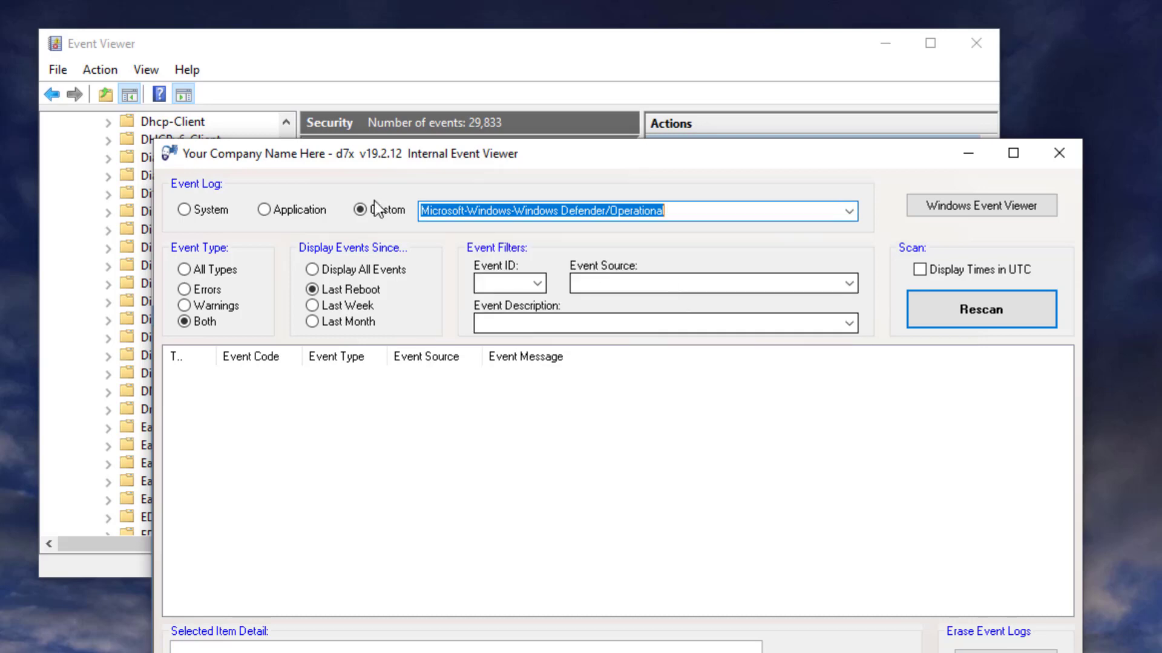
Step: Toggle the Application and System logs, then set the custom log to Microsoft-Windows-Storage-Disk/Operational
{"action": "left_click", "coordinate": [288, 216]}
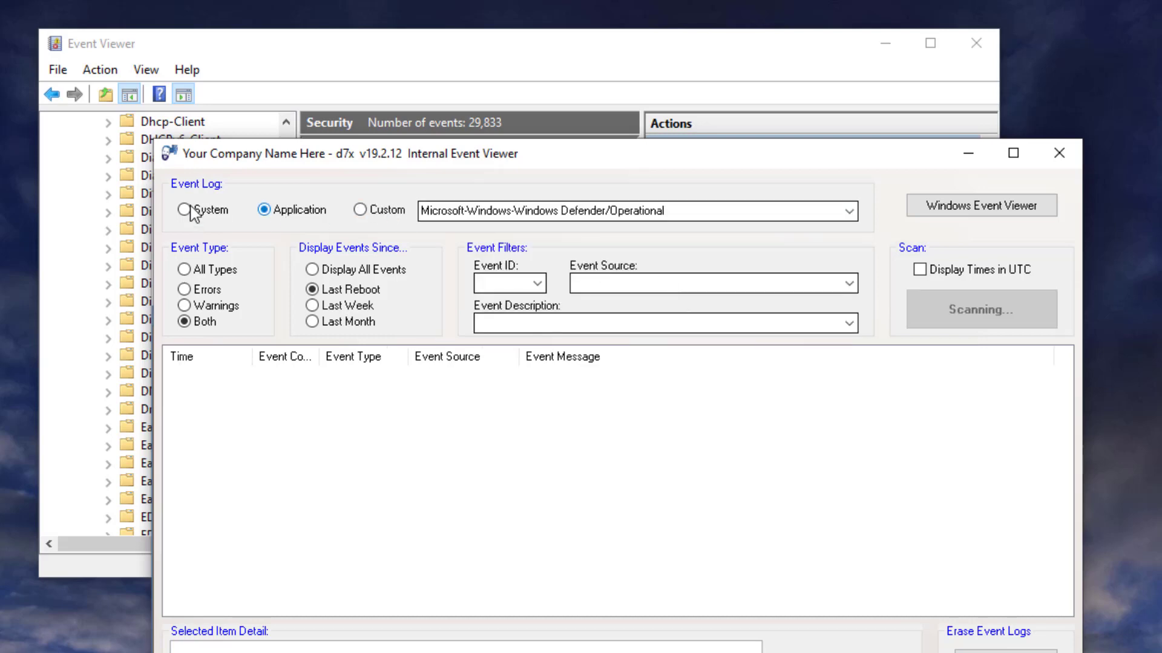
{"action": "left_click", "coordinate": [231, 209]}
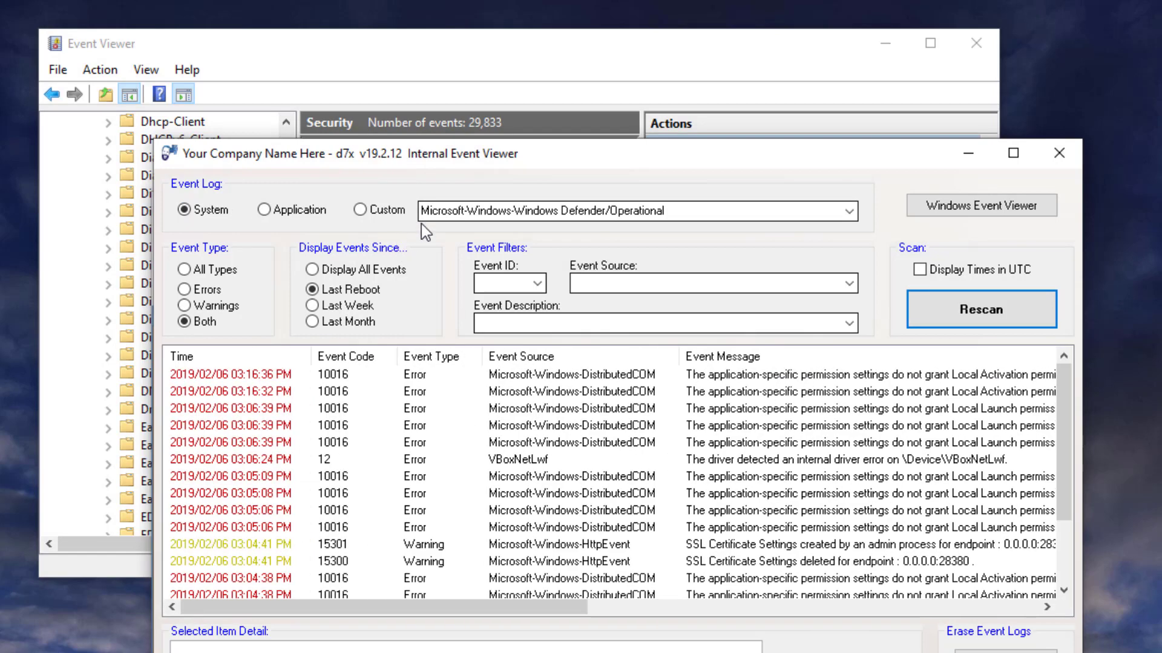
{"action": "left_click", "coordinate": [389, 212]}
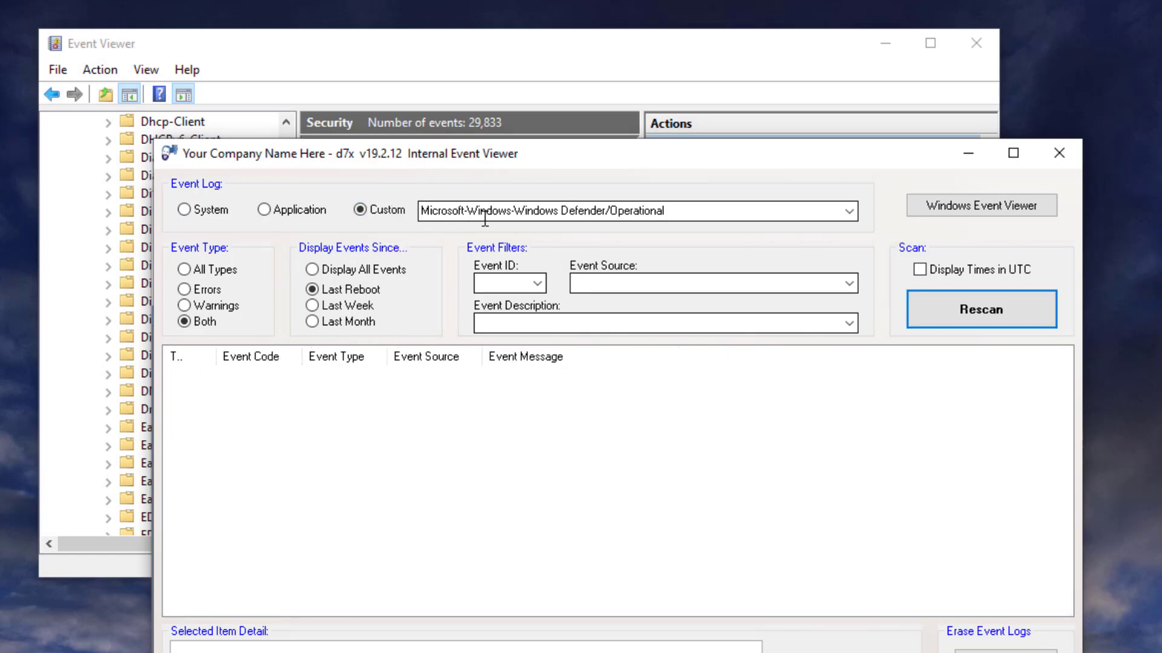
{"action": "left_click", "coordinate": [685, 213]}
{"action": "left_click", "coordinate": [850, 216]}
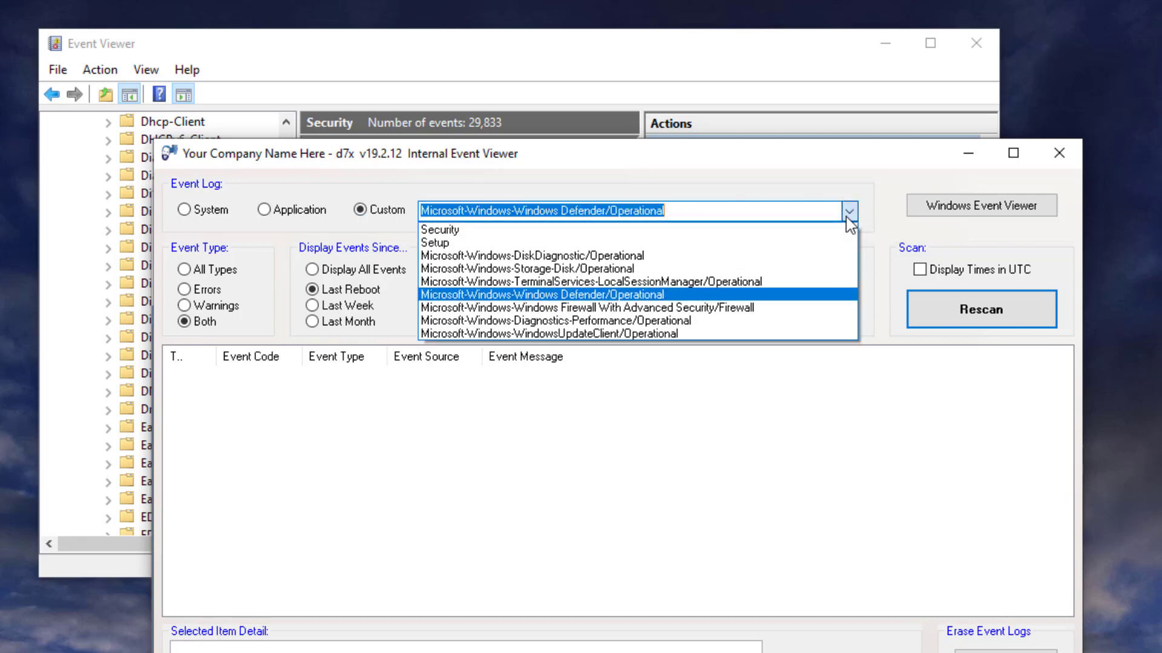
{"action": "left_click", "coordinate": [688, 274]}
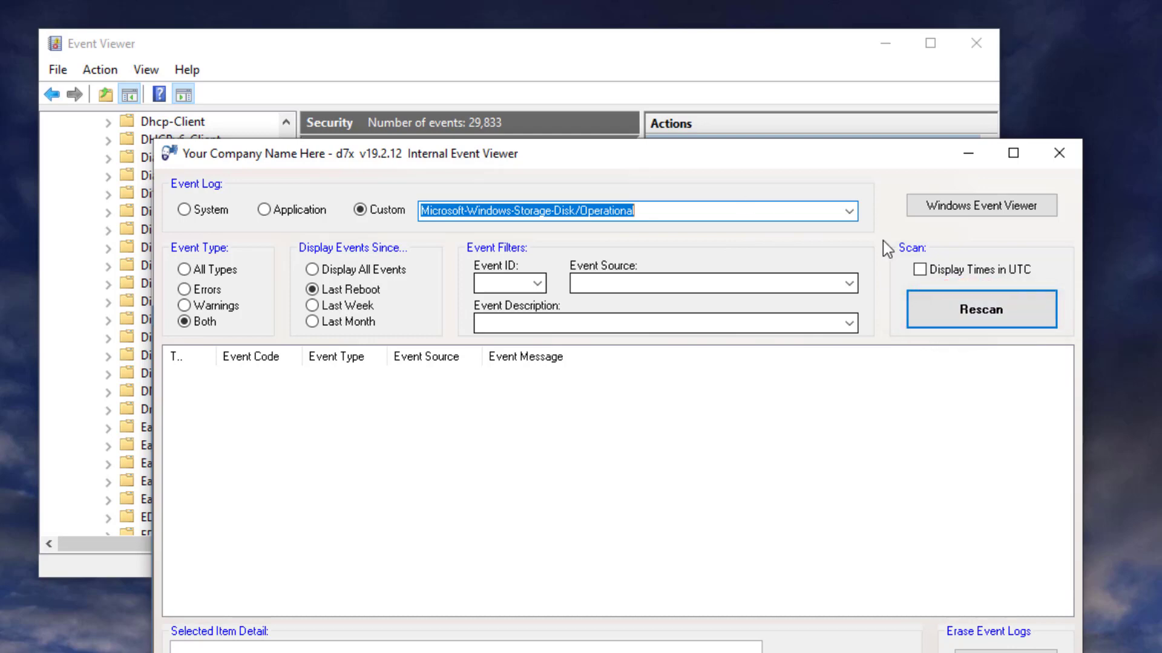
Step: Load the Windows Defender/Operational log, then rescan the Firewall With Advanced Security log instead
{"action": "left_click", "coordinate": [850, 217]}
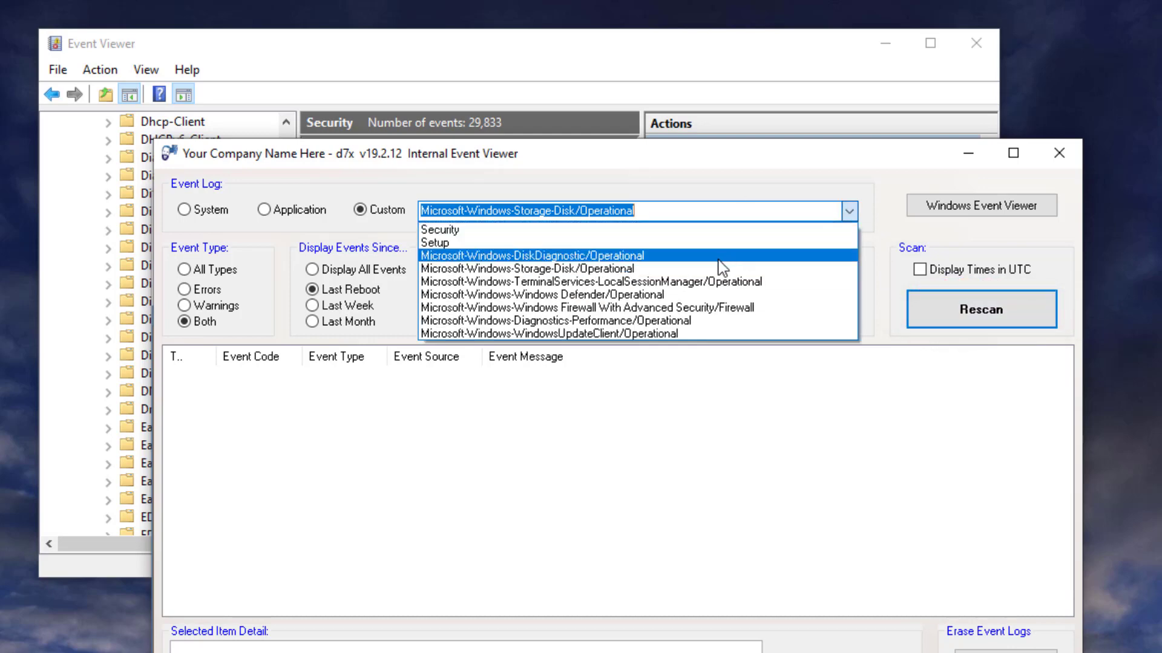
{"action": "left_click", "coordinate": [677, 296]}
{"action": "left_click", "coordinate": [909, 302]}
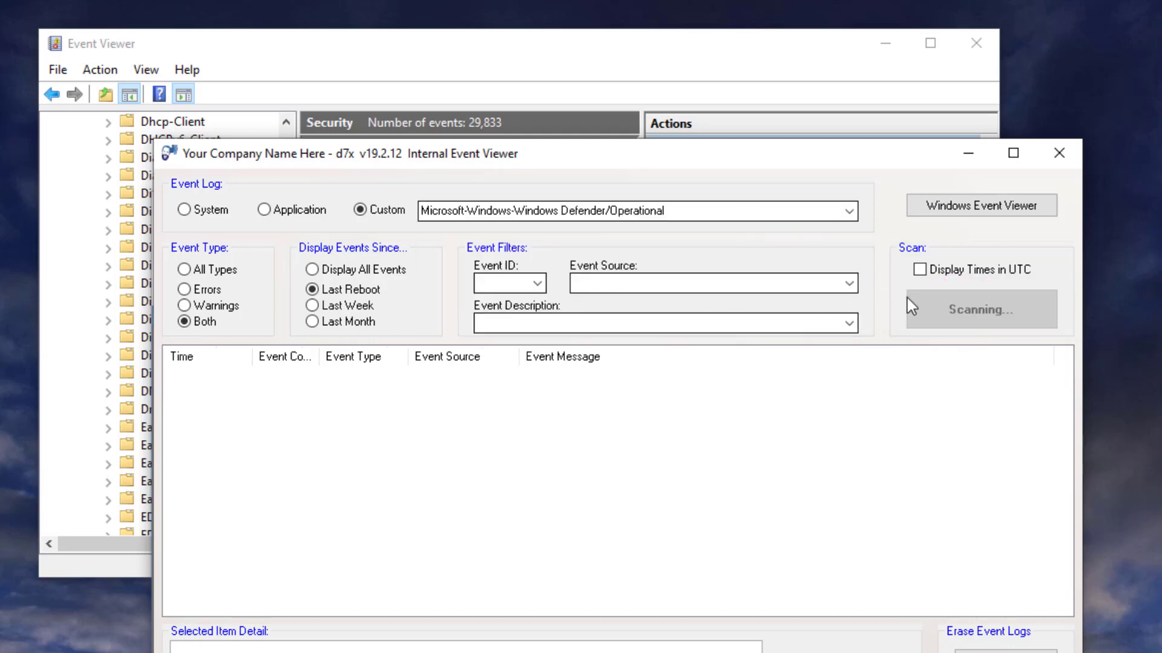
{"action": "left_click", "coordinate": [850, 213]}
{"action": "left_click", "coordinate": [697, 302]}
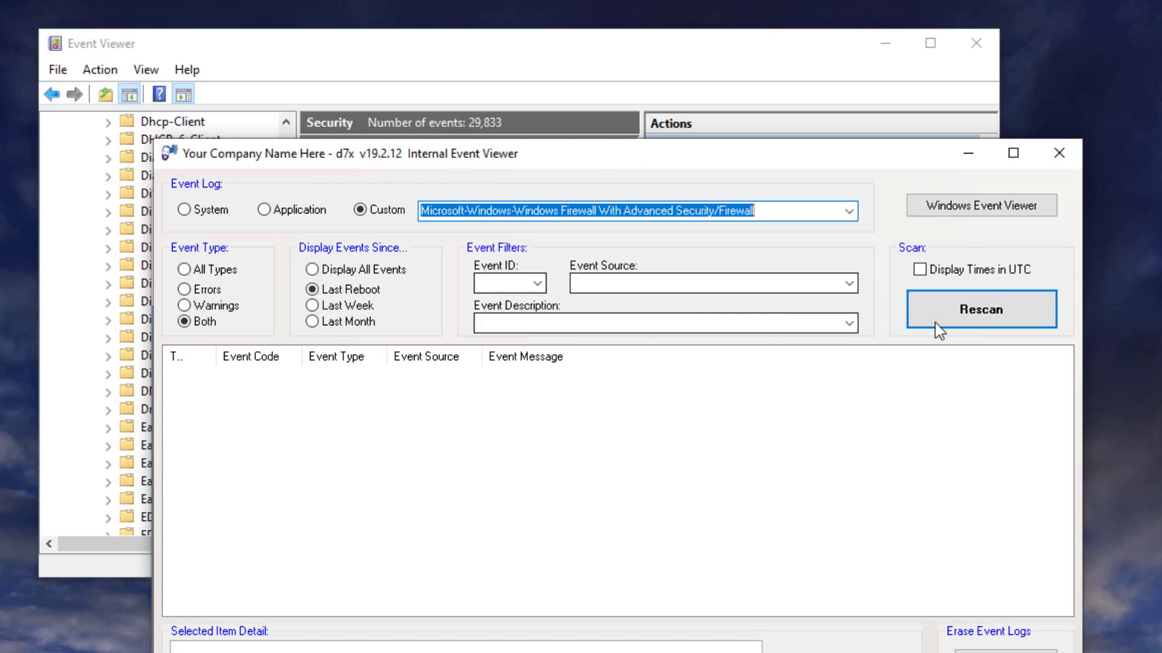
{"action": "left_click", "coordinate": [999, 320]}
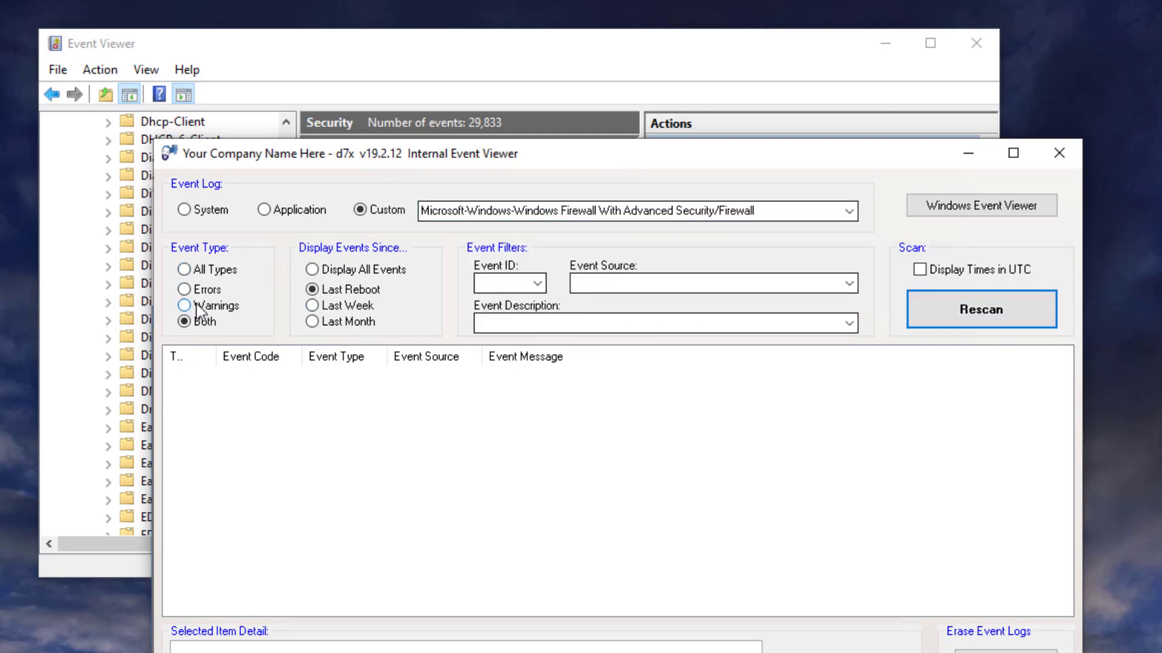
Step: Show firewall events of all types and inspect the first, second and fourth events
{"action": "left_click", "coordinate": [184, 269]}
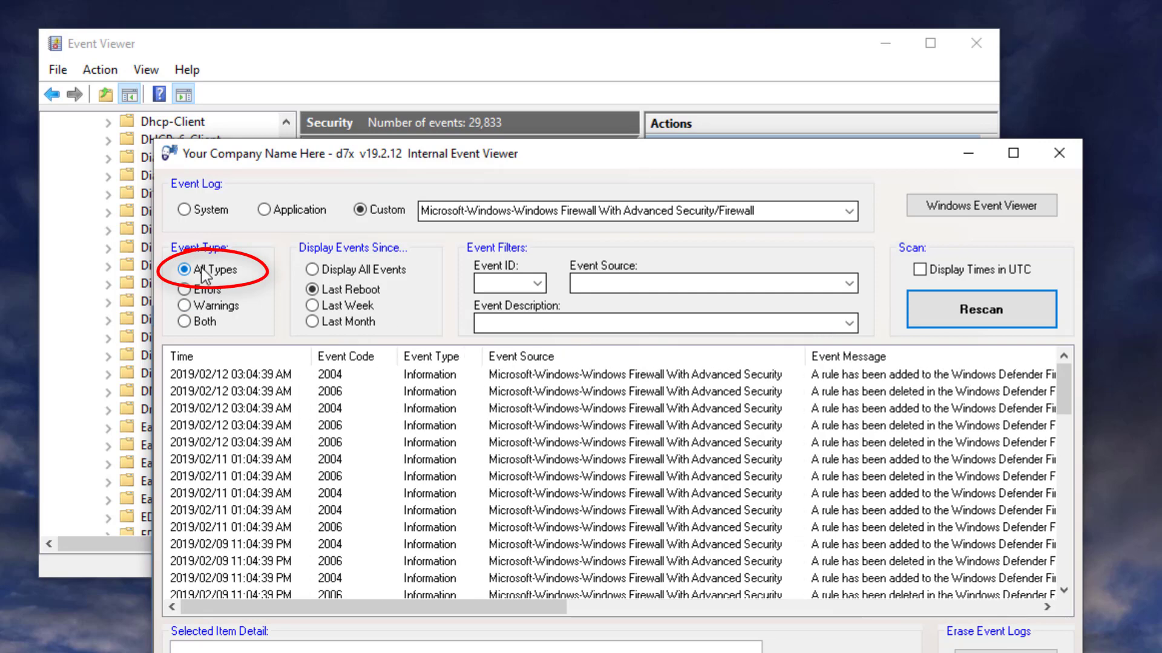
{"action": "left_click", "coordinate": [651, 375]}
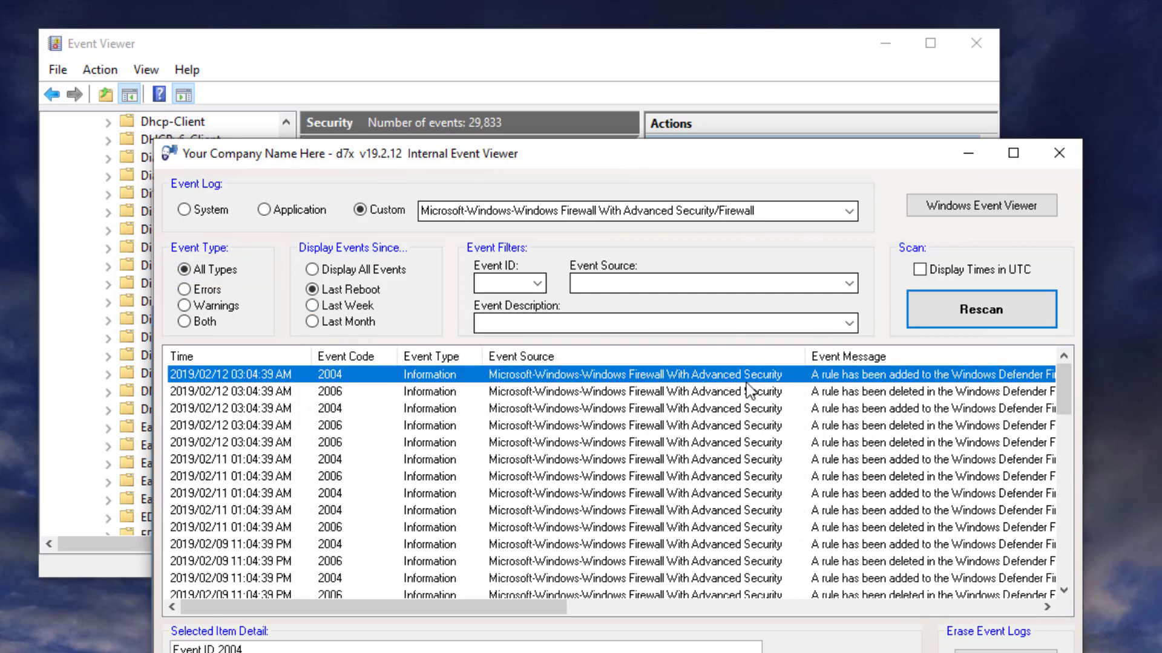
{"action": "left_click", "coordinate": [731, 396]}
{"action": "left_click", "coordinate": [700, 426]}
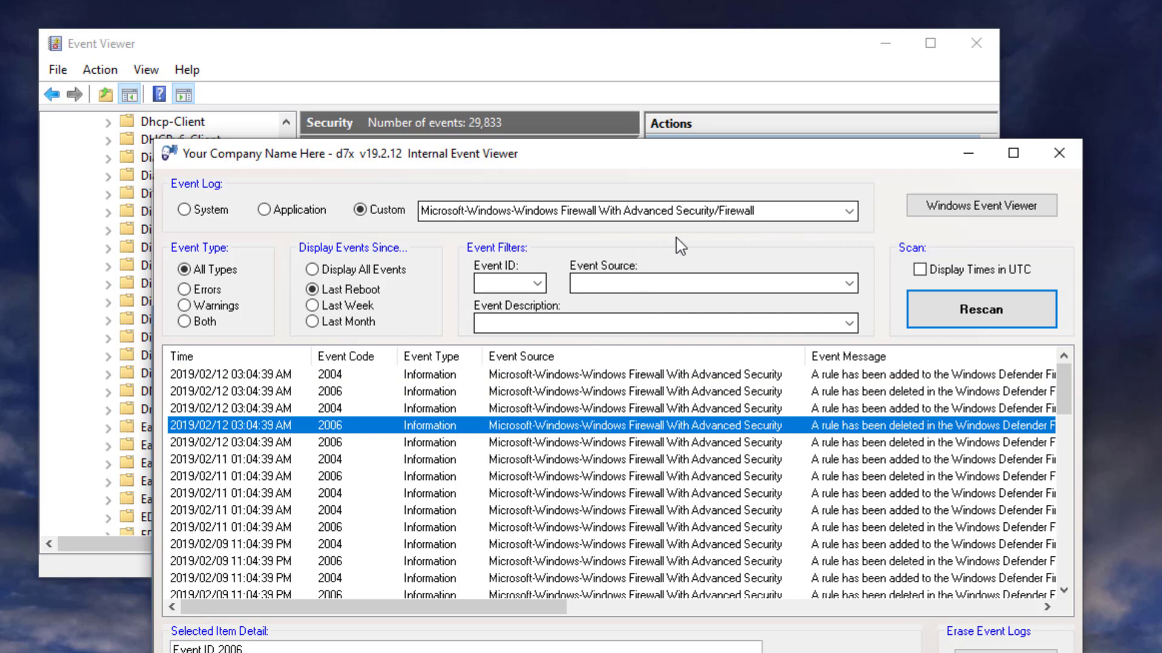
Step: Rescan the Windows Defender/Operational log and inspect its events, including the 10:04:32 AM 1151 event
{"action": "left_click", "coordinate": [856, 216]}
{"action": "left_click", "coordinate": [613, 299]}
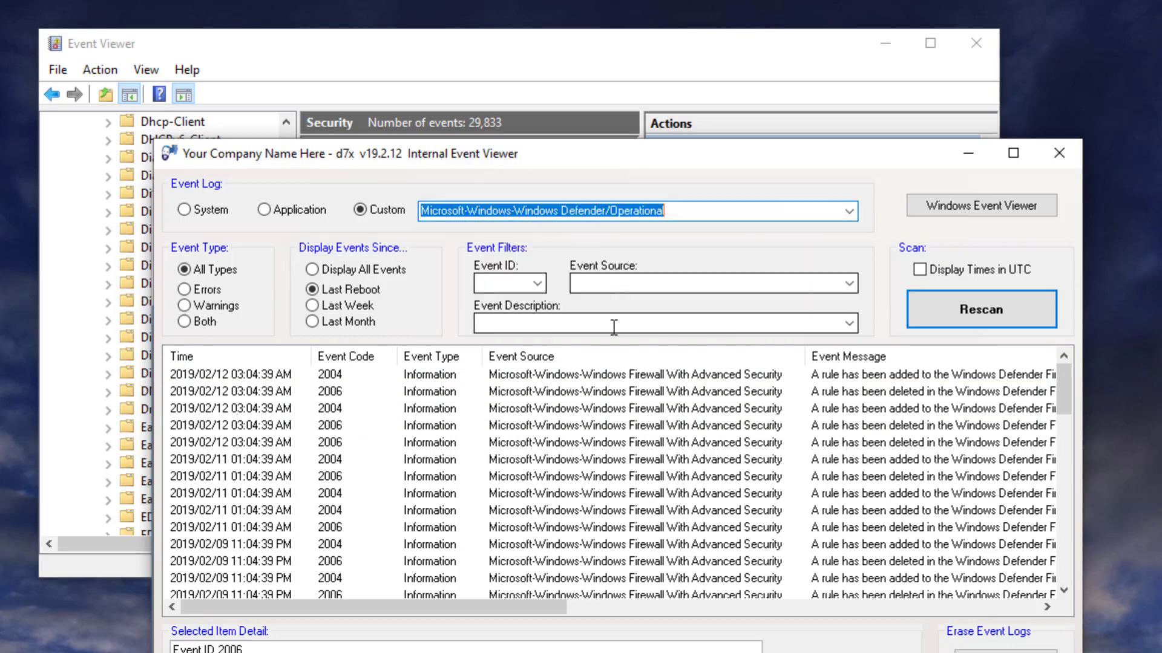
{"action": "left_click", "coordinate": [978, 320]}
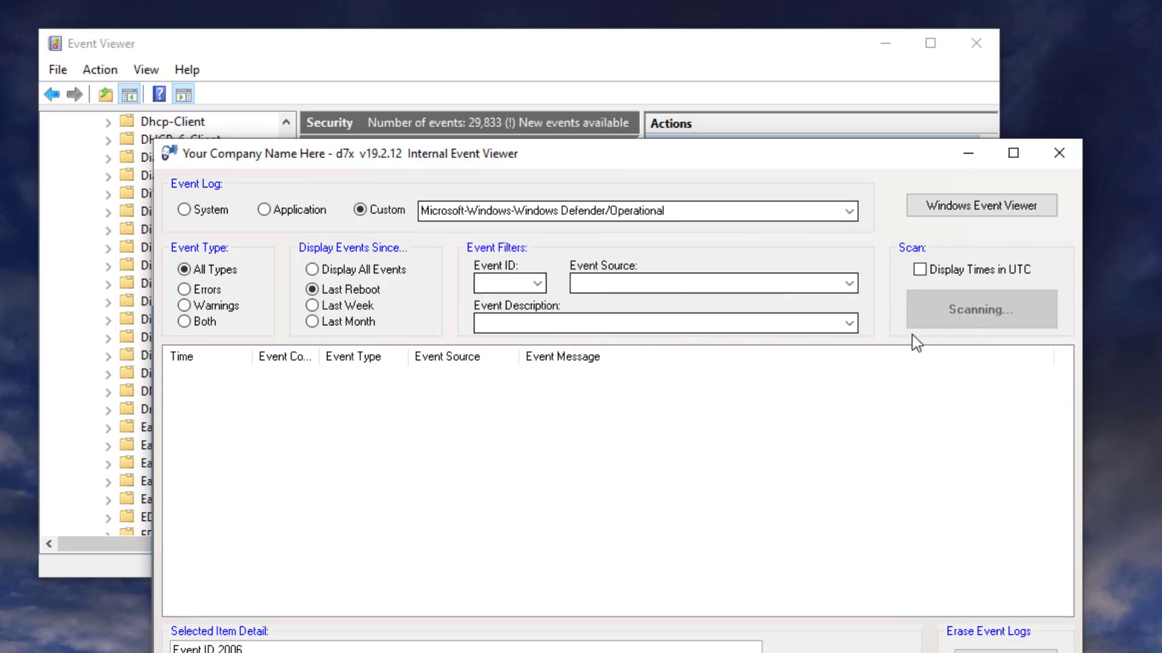
{"action": "left_click", "coordinate": [618, 394]}
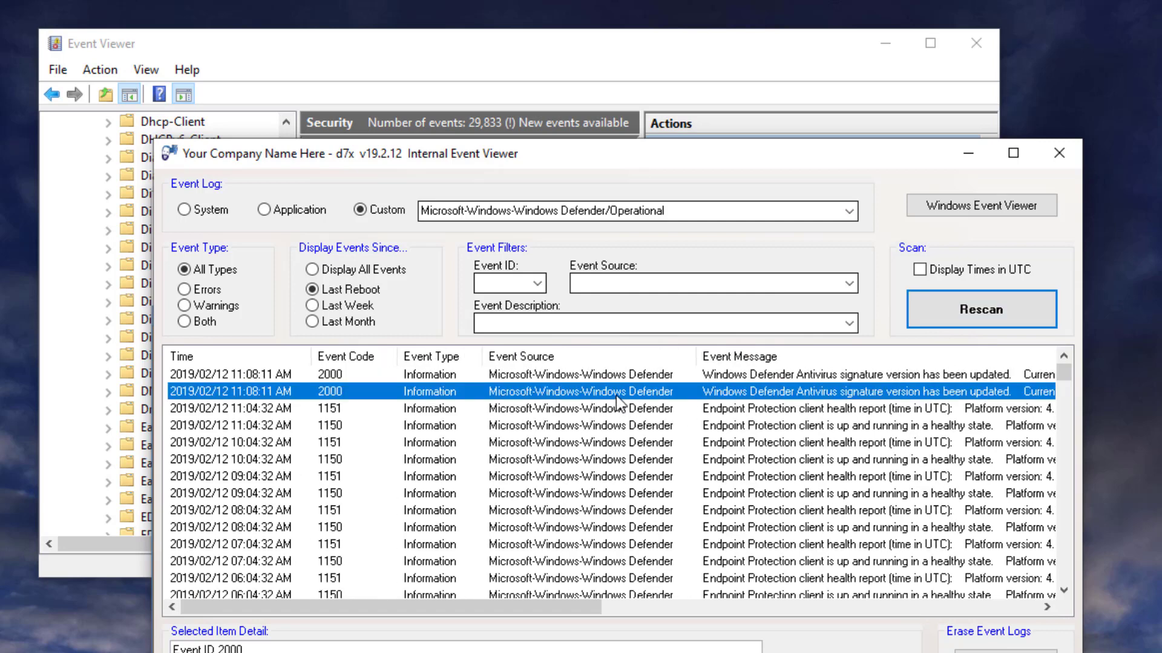
{"action": "left_click", "coordinate": [642, 446]}
{"action": "left_click", "coordinate": [848, 210]}
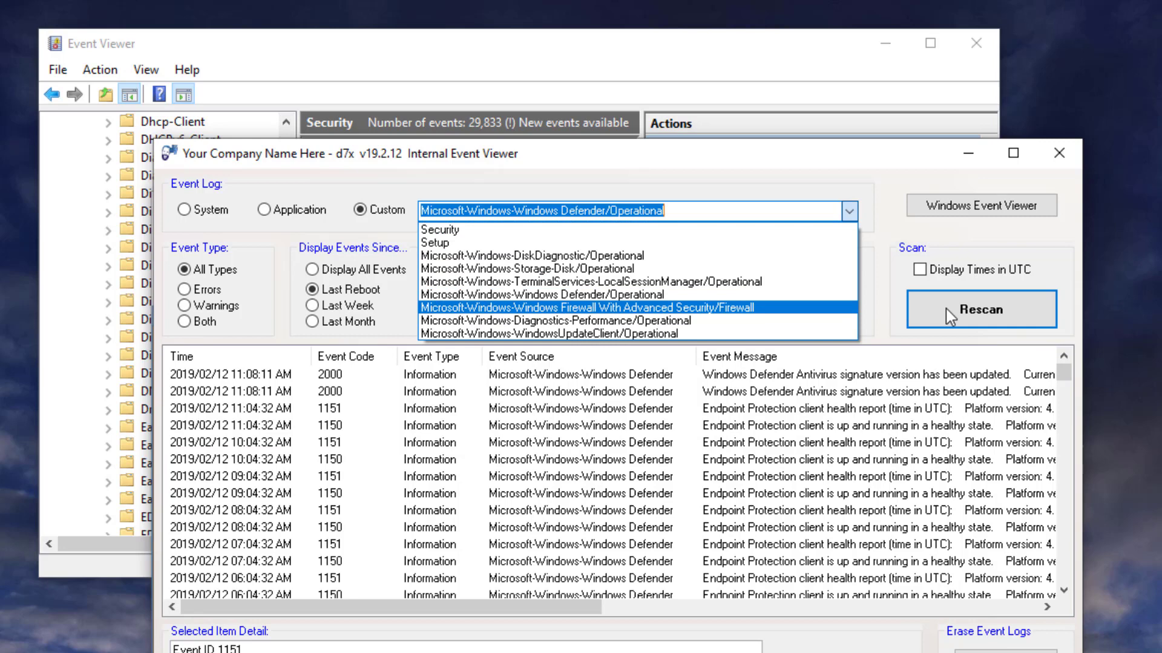
Step: Rescan WindowsUpdateClient/Operational, showing both errors and warnings since Last Month
{"action": "left_click", "coordinate": [707, 333]}
{"action": "left_click", "coordinate": [977, 321]}
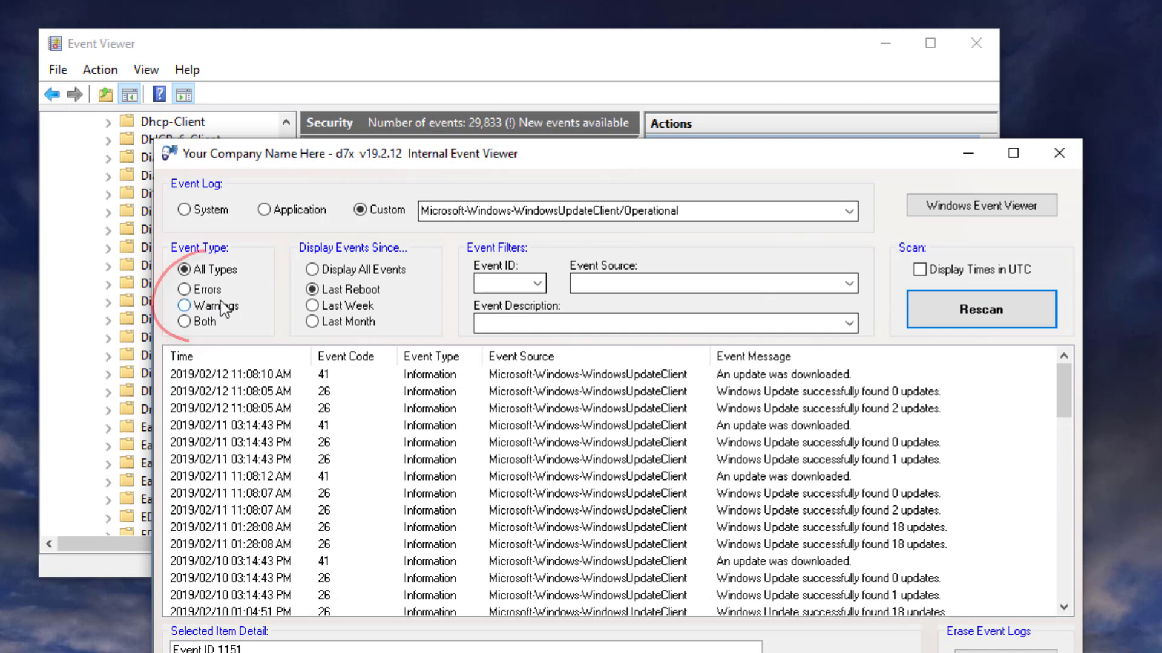
{"action": "left_click", "coordinate": [185, 289]}
{"action": "left_click", "coordinate": [205, 321]}
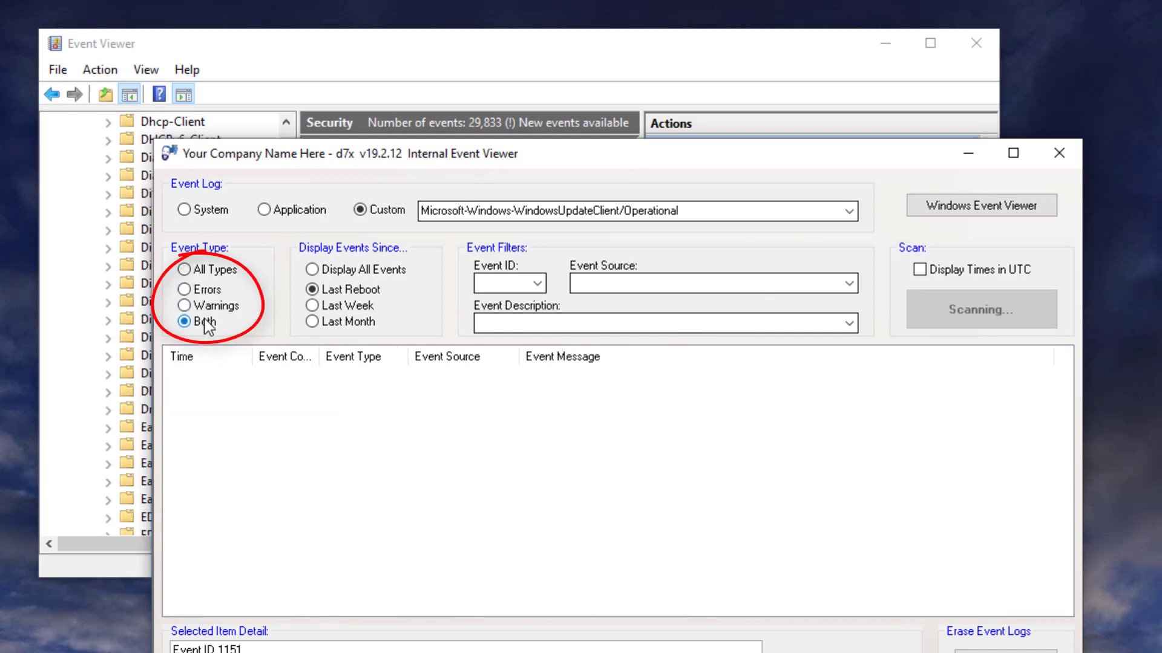
{"action": "left_click", "coordinate": [339, 307]}
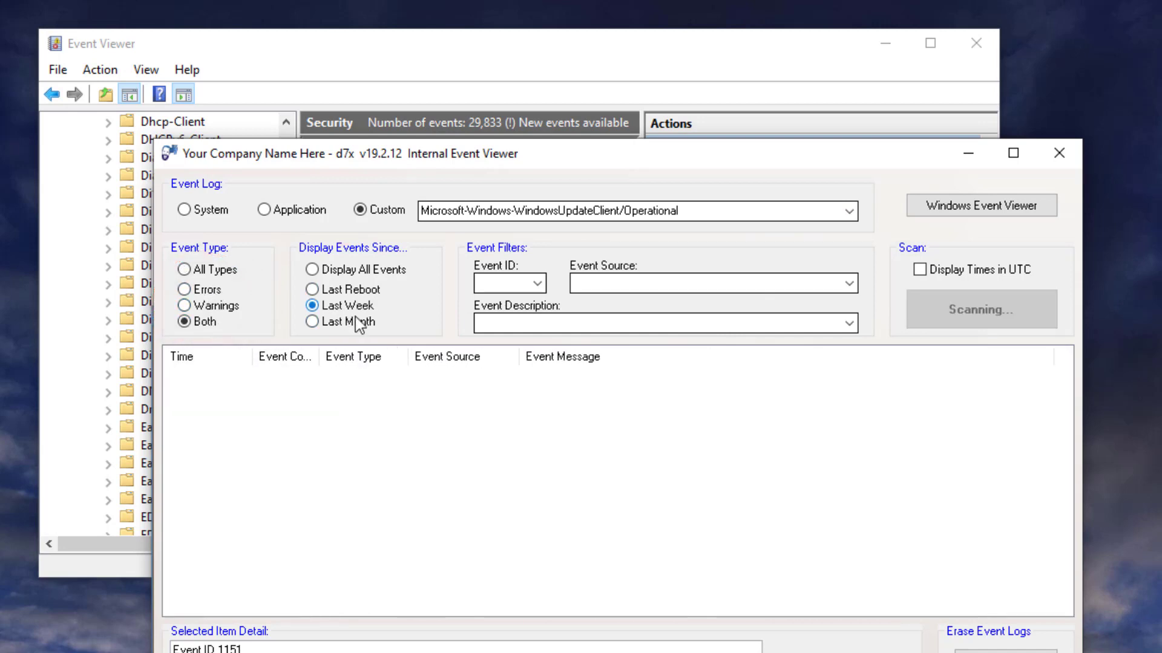
{"action": "left_click", "coordinate": [350, 324]}
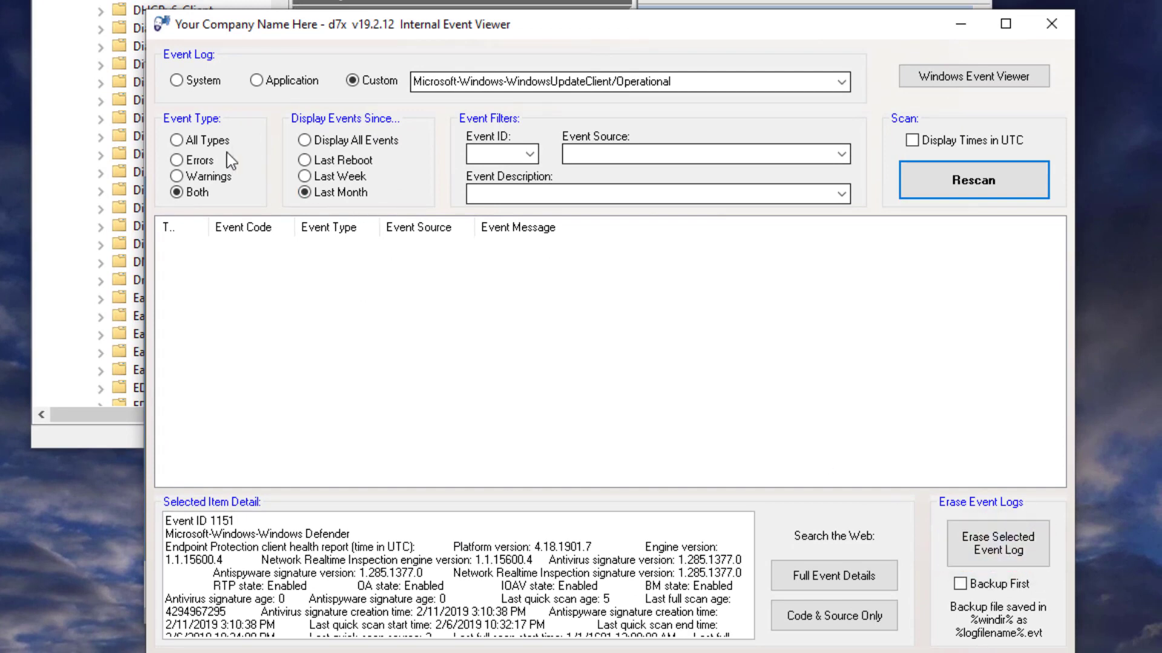
Step: Show all event types, then erase the WindowsUpdateClient/Operational log, confirming with Yes
{"action": "left_click", "coordinate": [207, 143]}
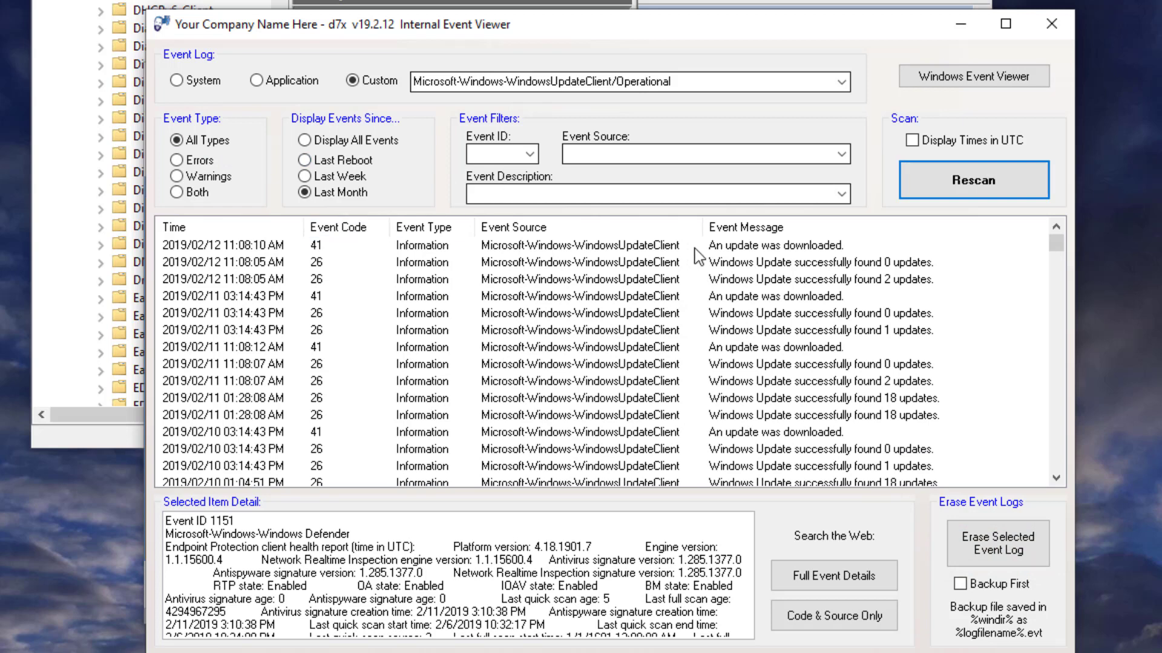
{"action": "left_click", "coordinate": [998, 547]}
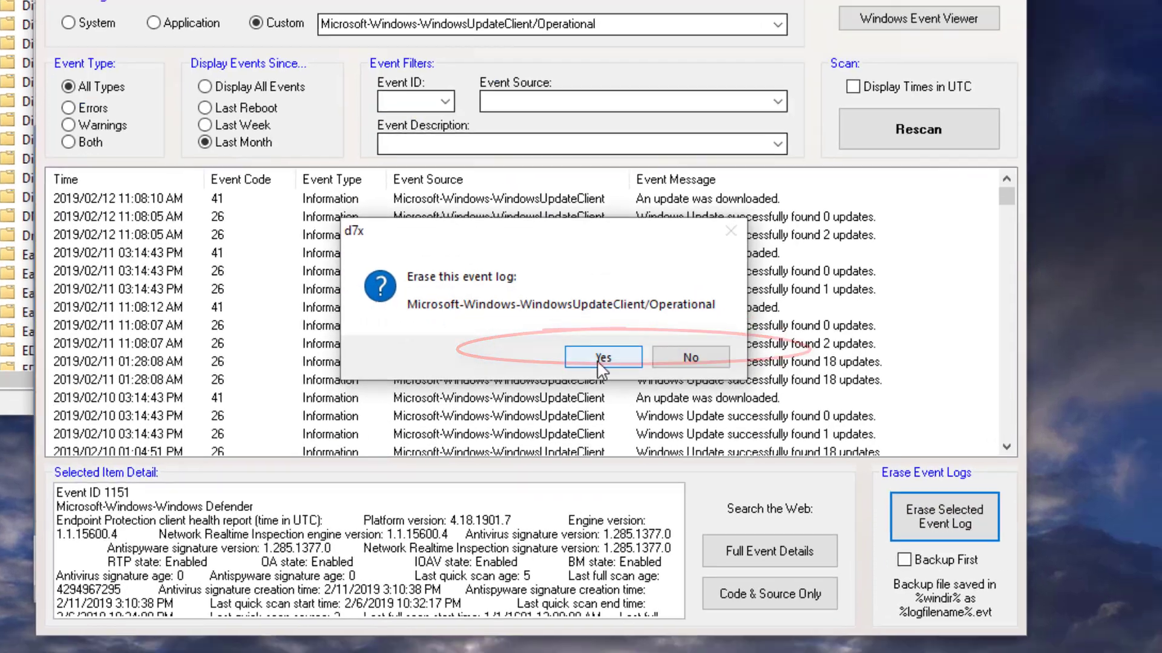
{"action": "left_click", "coordinate": [601, 363]}
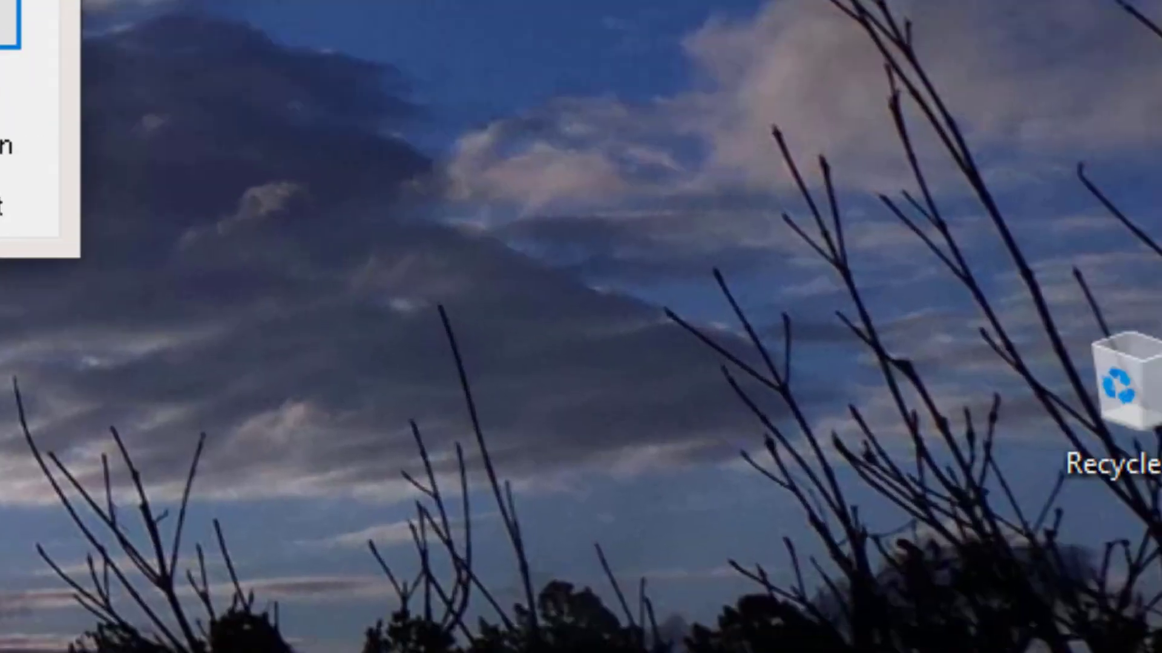
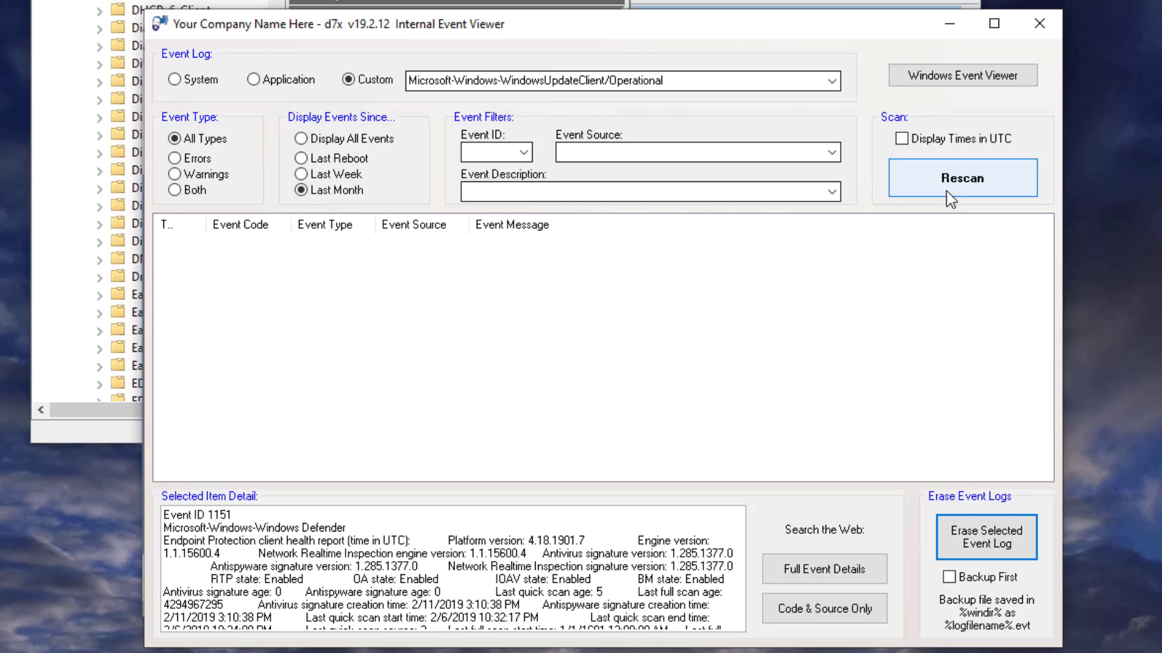
Step: Rescan the custom log and review the custom log list, then return to Windows Event Viewer
{"action": "left_click", "coordinate": [949, 197]}
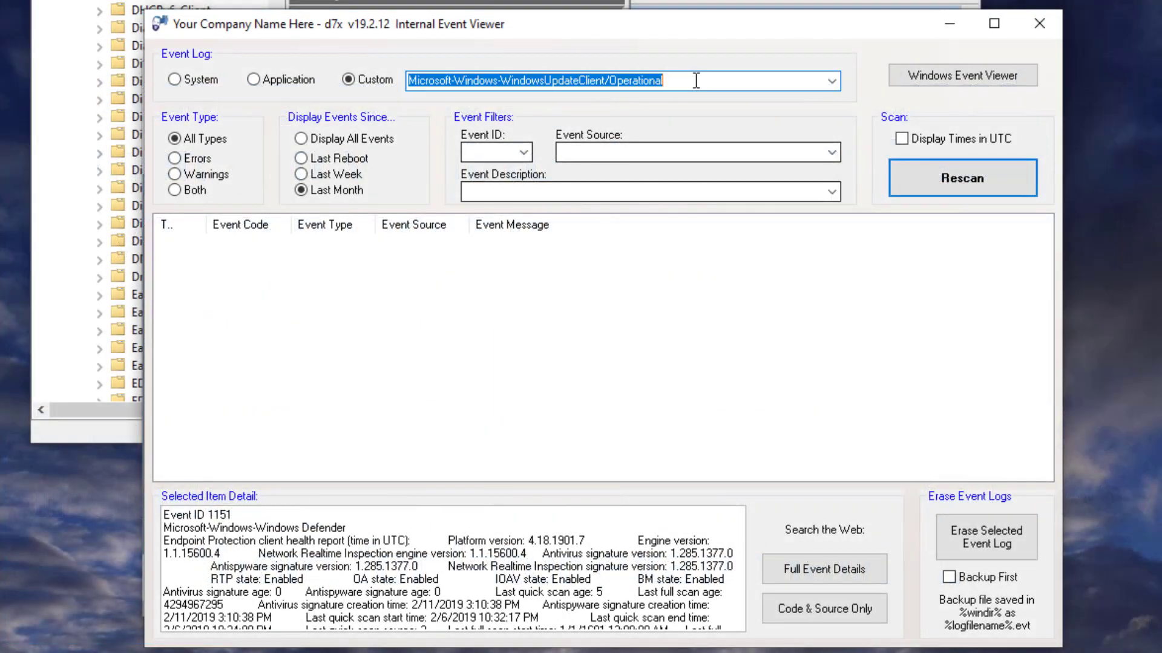
{"action": "left_click", "coordinate": [832, 80]}
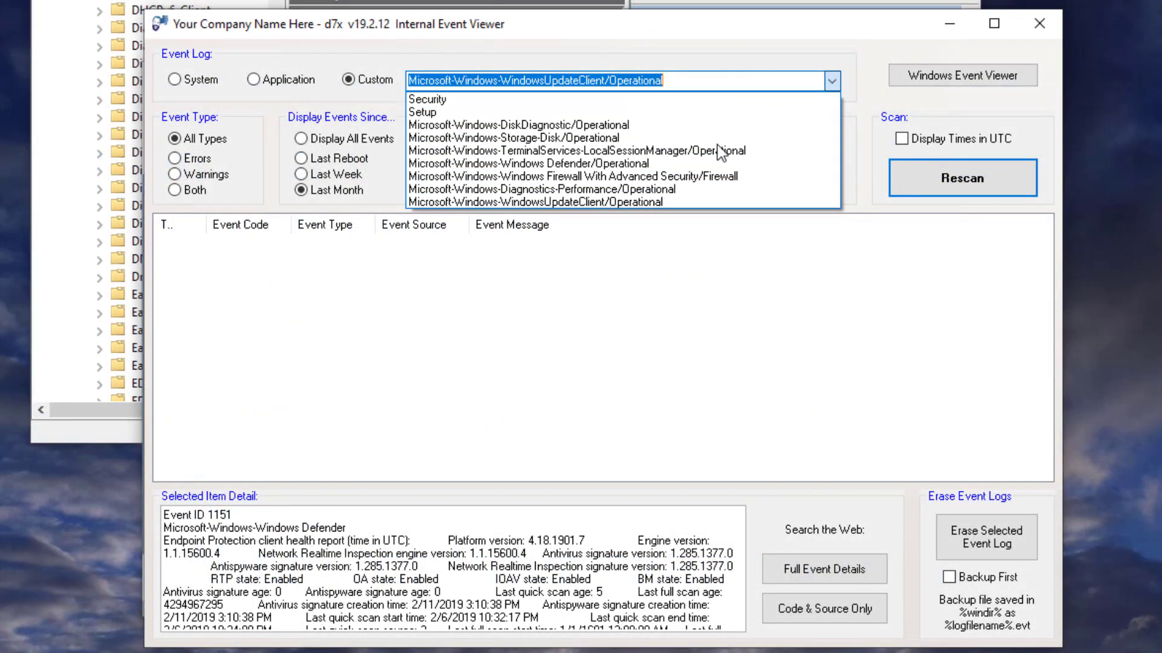
{"action": "left_click", "coordinate": [659, 202]}
{"action": "key", "text": "alt+Tab"}
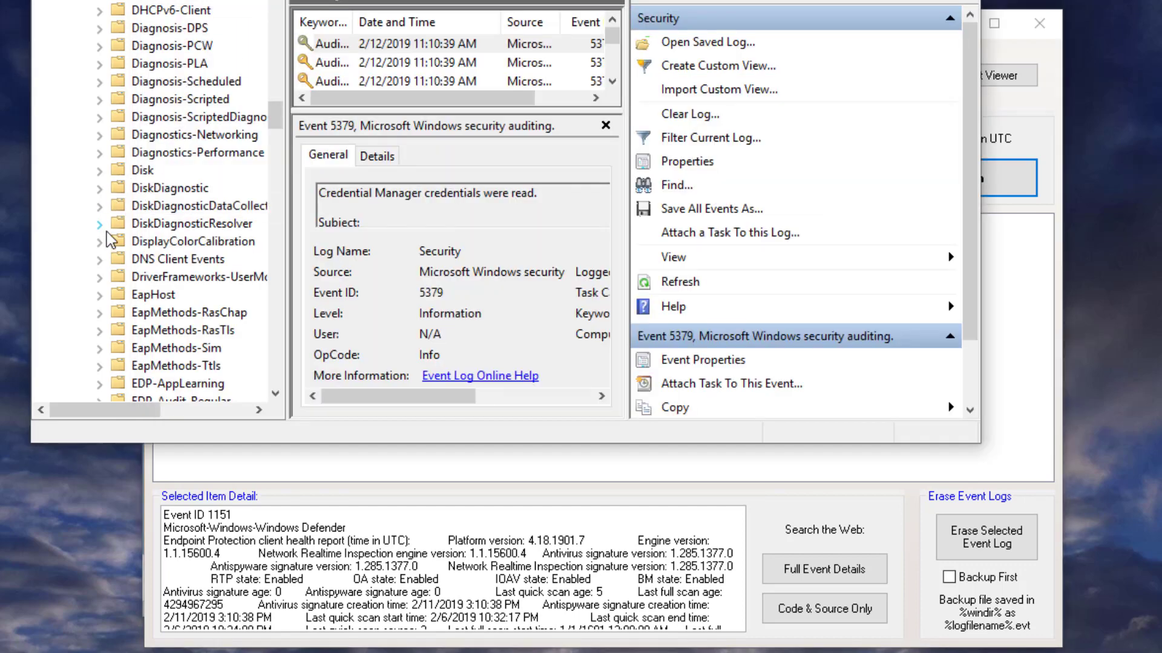
Step: Open the Log Properties of the Microsoft-Windows-Storage-Disk/Operational log under Disk
{"action": "left_click", "coordinate": [99, 171]}
{"action": "left_click", "coordinate": [181, 188]}
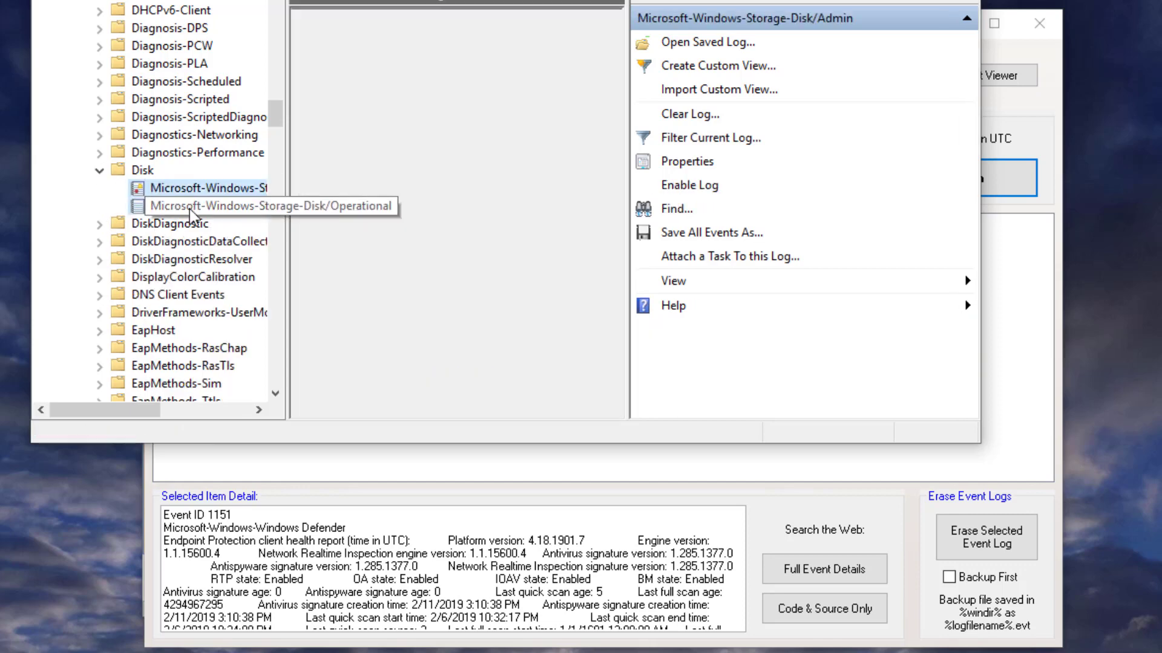
{"action": "left_click", "coordinate": [190, 208]}
{"action": "left_click", "coordinate": [197, 193]}
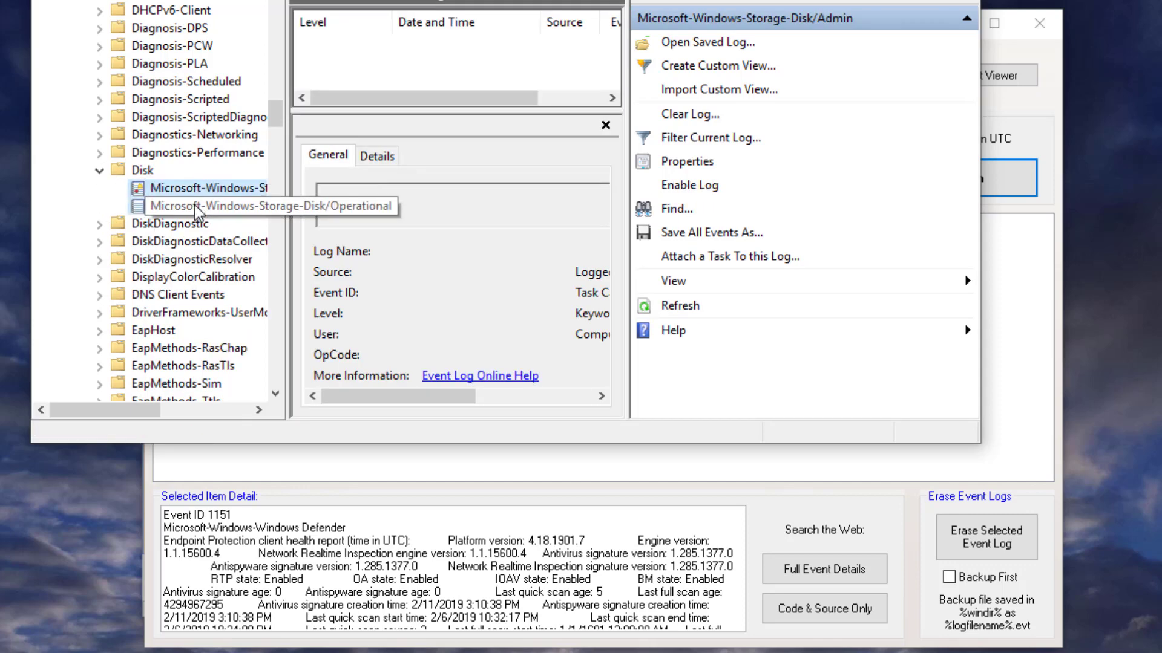
{"action": "left_click", "coordinate": [198, 205]}
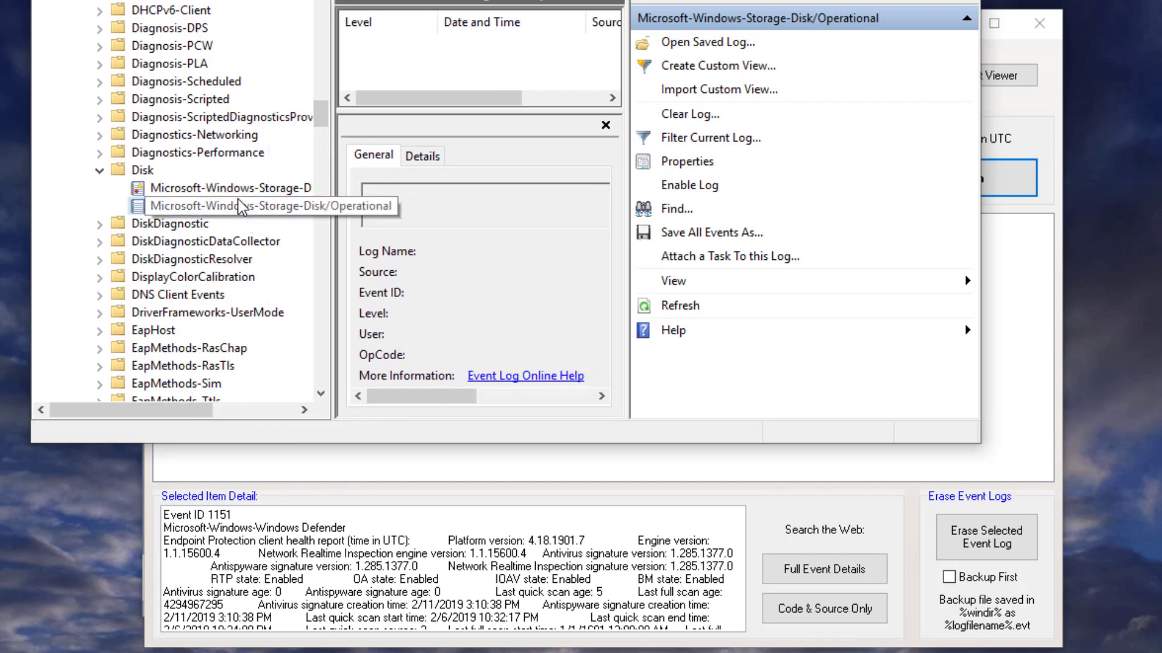
{"action": "right_click", "coordinate": [225, 208]}
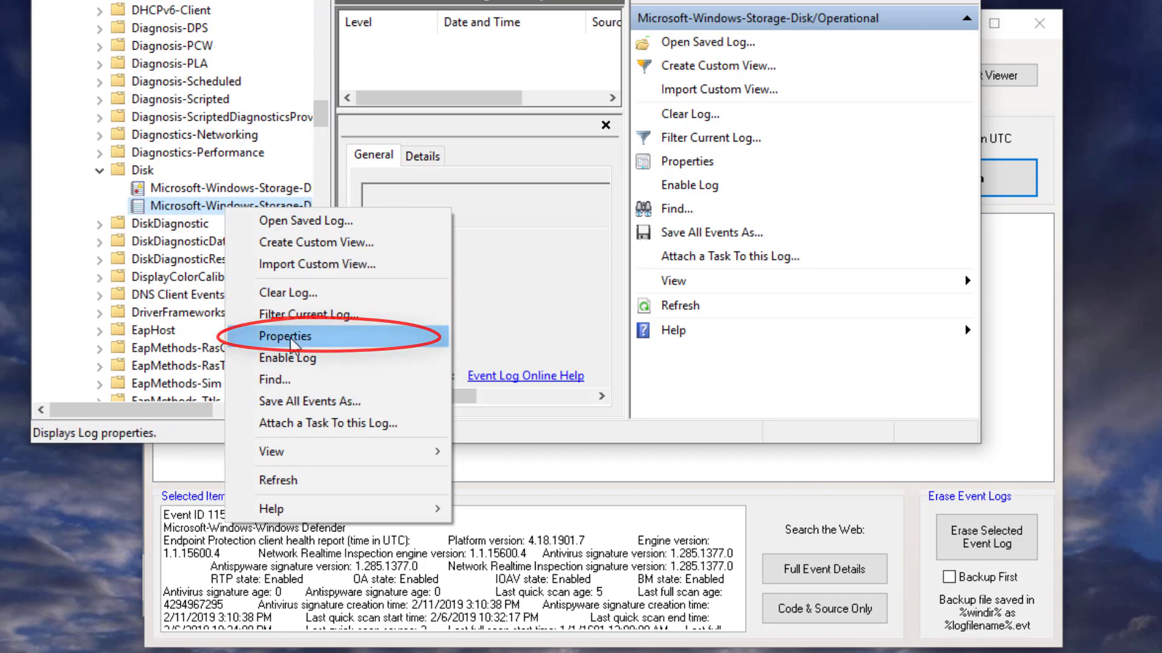
{"action": "left_click", "coordinate": [254, 337]}
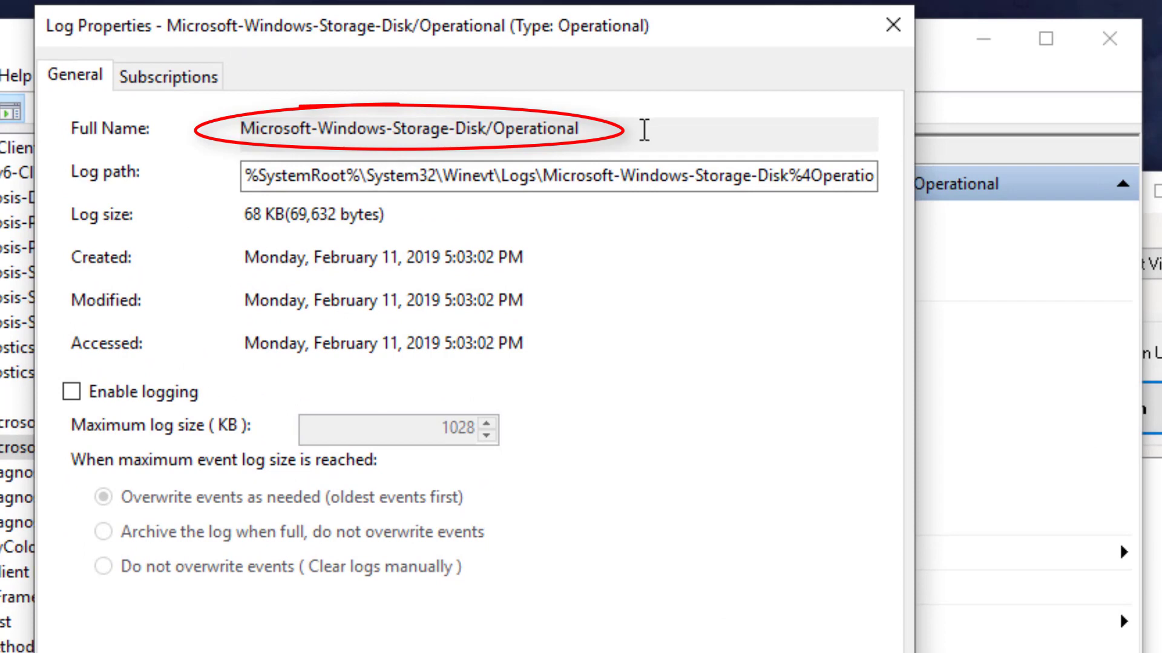
Step: Copy the log's full name from the properties dialog
{"action": "left_click_drag", "start_coordinate": [644, 130], "coordinate": [239, 128]}
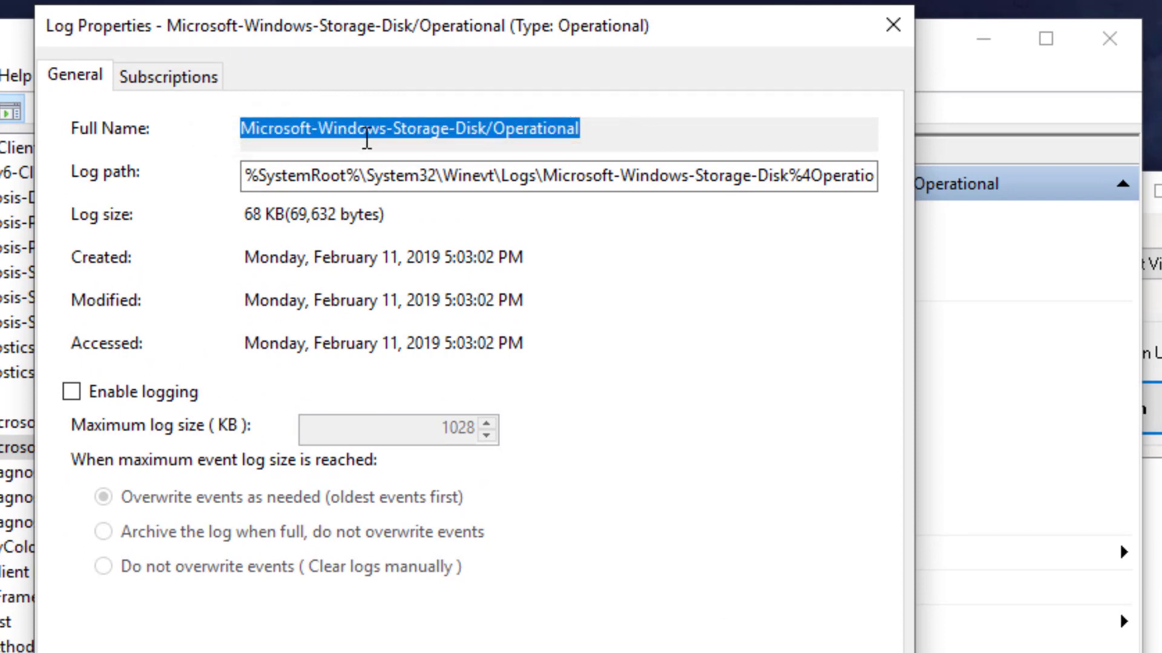
{"action": "right_click", "coordinate": [371, 127]}
{"action": "left_click", "coordinate": [457, 228]}
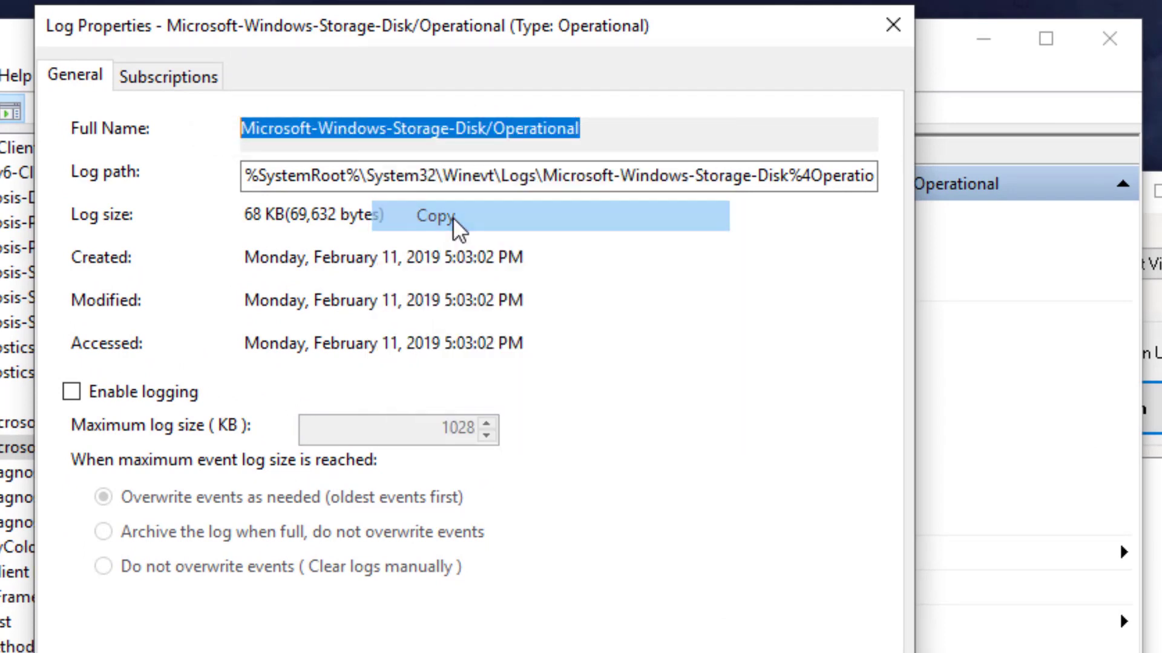
Step: Paste Microsoft-Windows-Storage-Disk/Operational into the d7x custom log field and scan it
{"action": "left_click", "coordinate": [893, 24]}
{"action": "left_click", "coordinate": [1149, 303]}
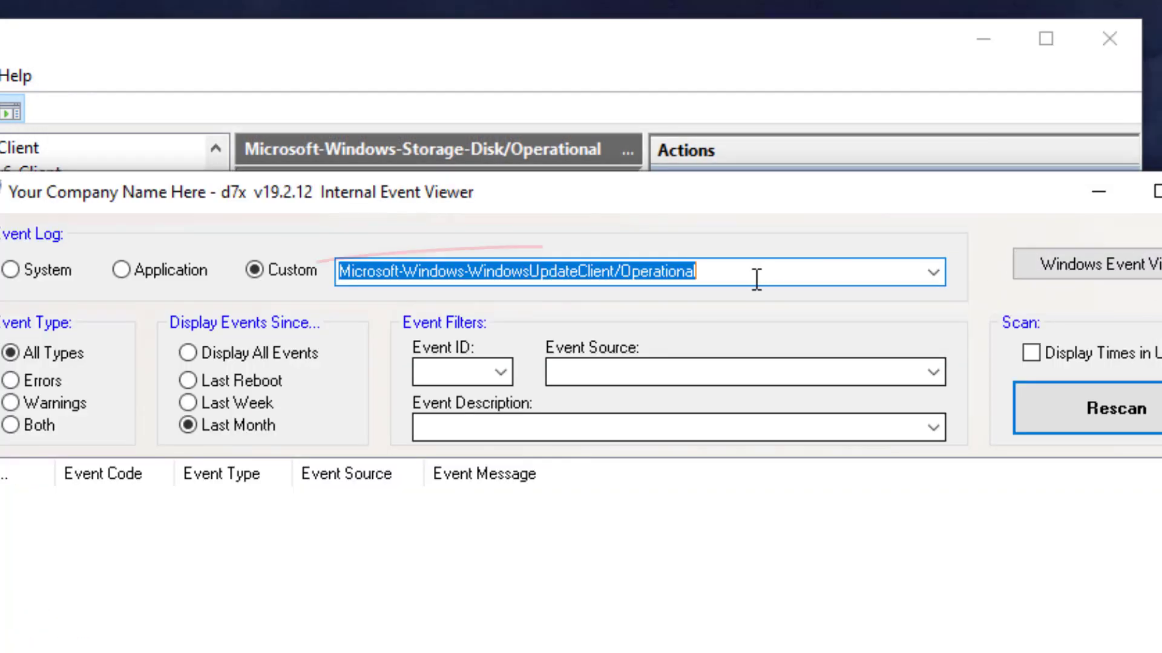
{"action": "right_click", "coordinate": [735, 277]}
{"action": "left_click", "coordinate": [782, 396]}
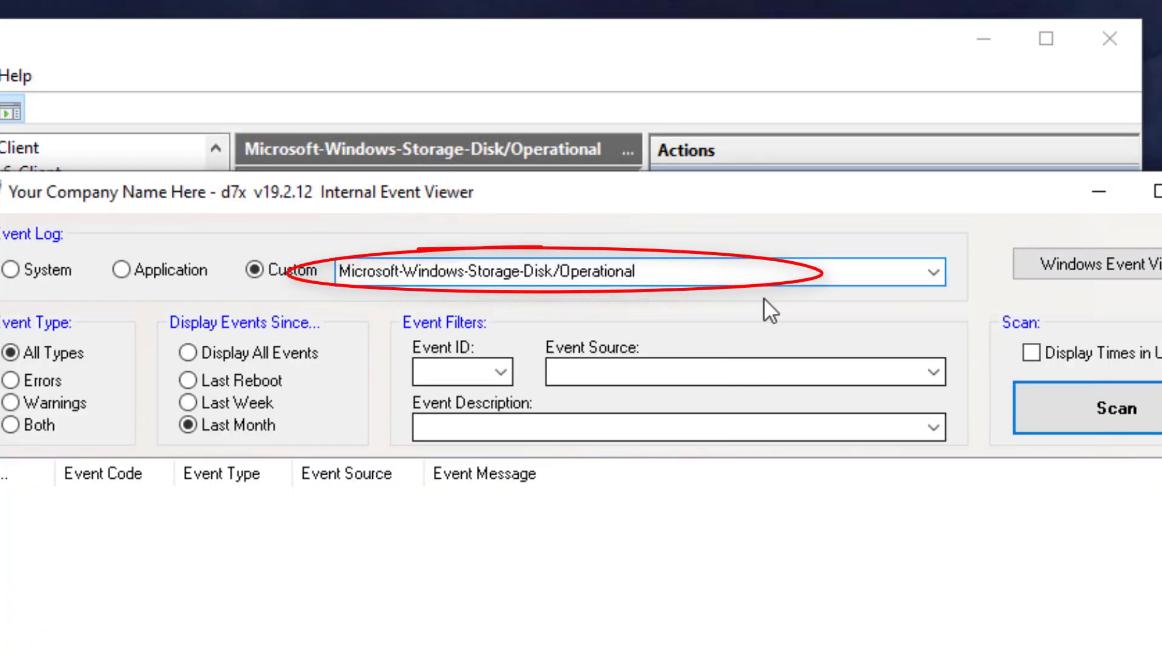
{"action": "left_click", "coordinate": [1110, 412]}
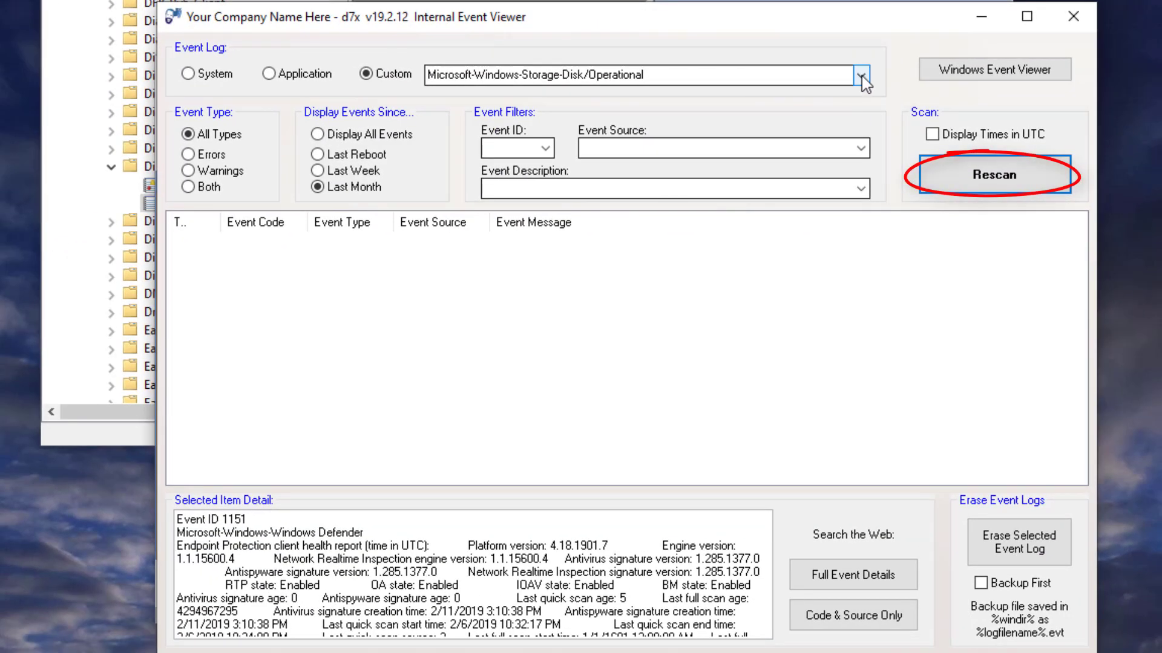
{"action": "left_click", "coordinate": [862, 76]}
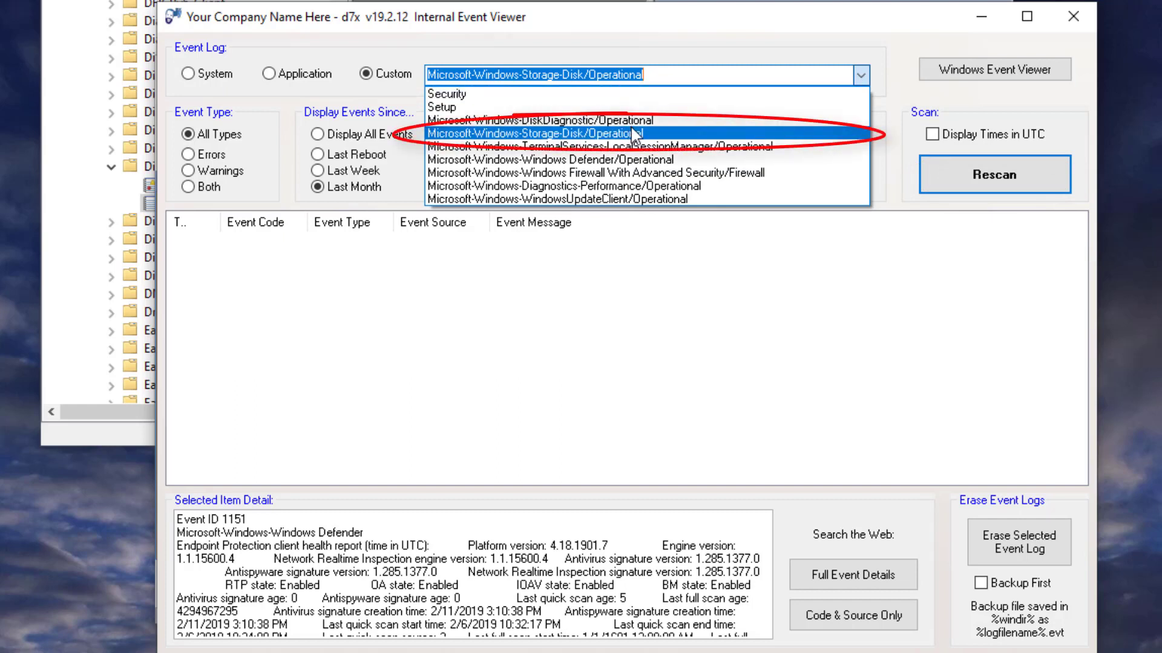
{"action": "left_click", "coordinate": [695, 75]}
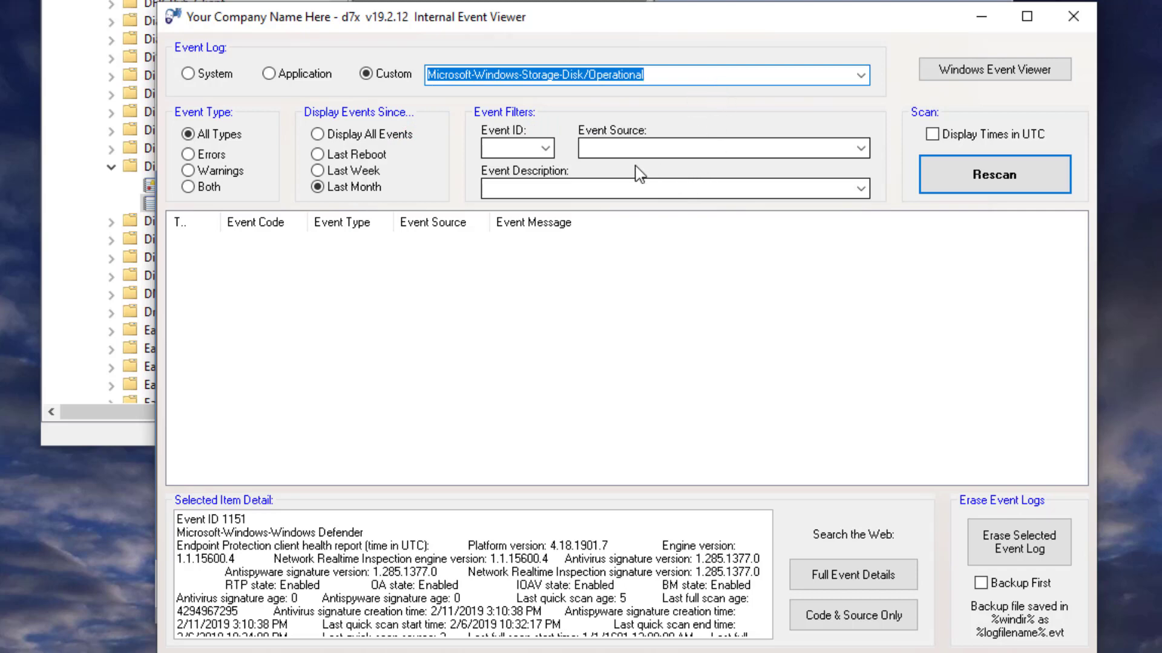
Step: Check the Event ID, Event Source and Event Description filters for saved values
{"action": "left_click", "coordinate": [546, 148]}
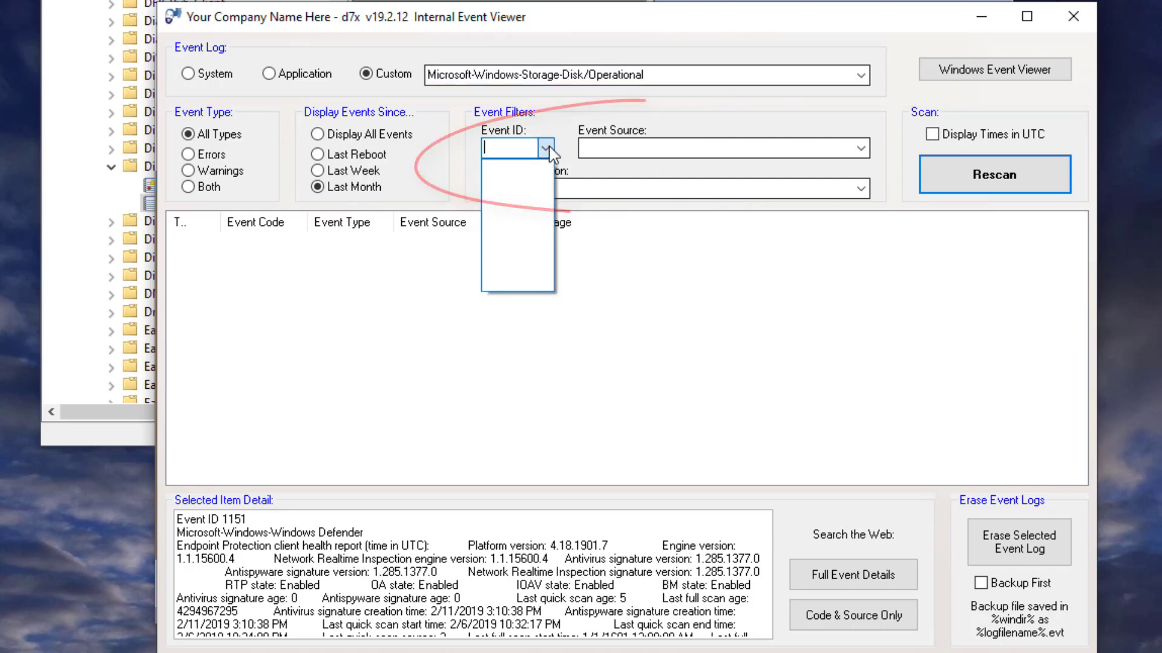
{"action": "left_click", "coordinate": [684, 145]}
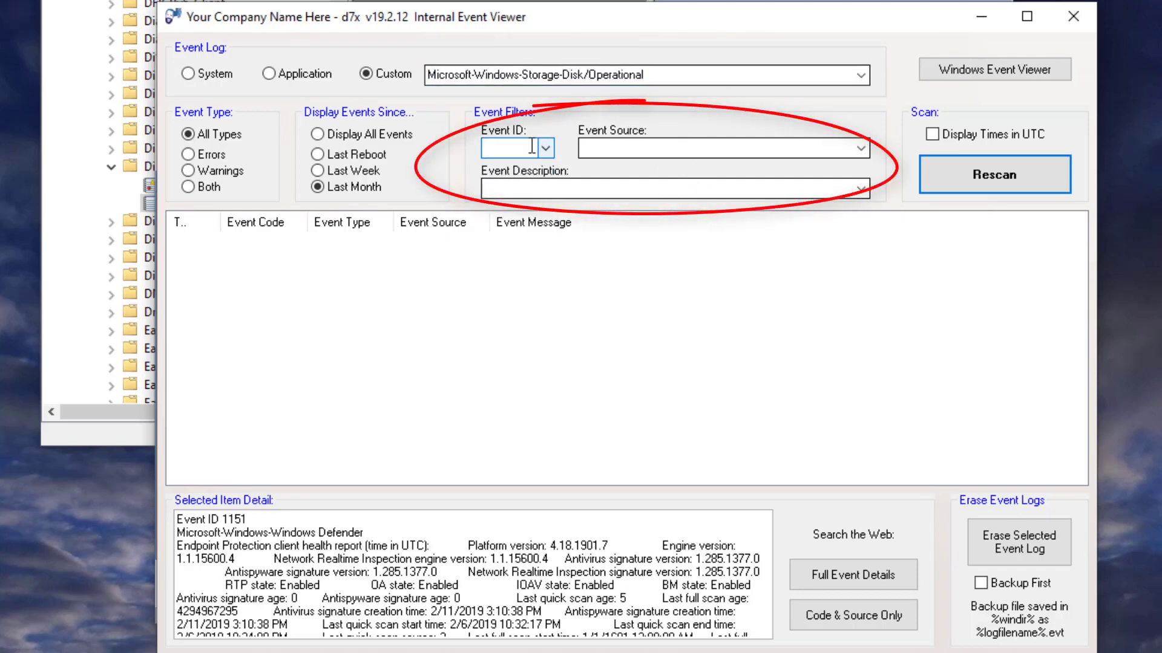
{"action": "left_click", "coordinate": [861, 149]}
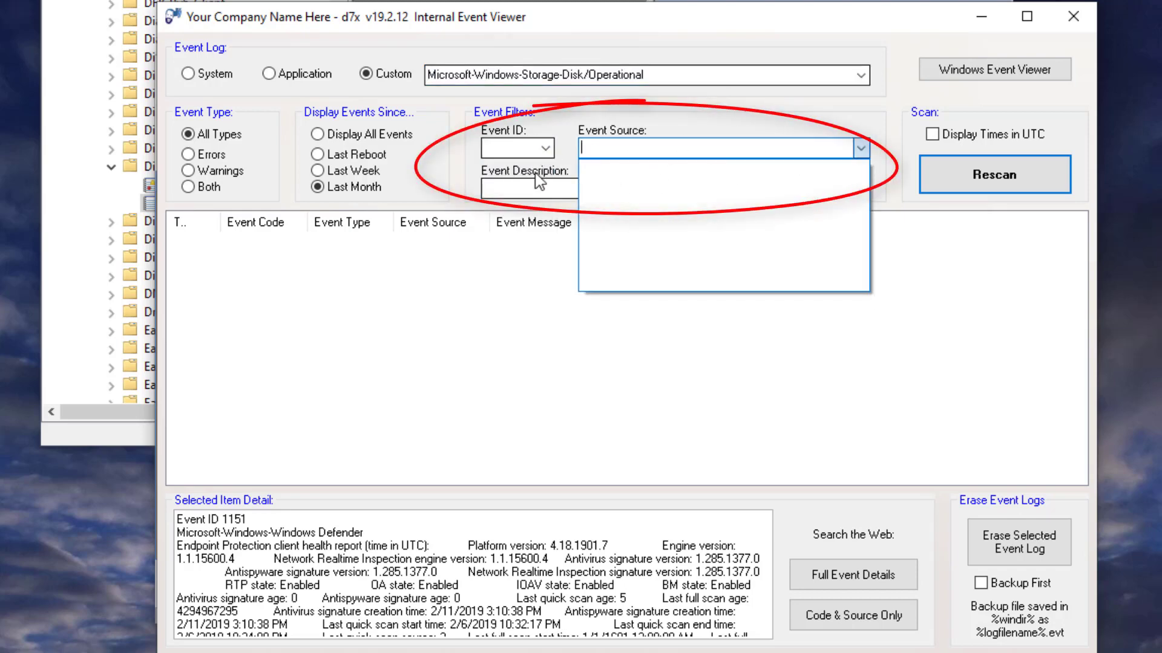
{"action": "left_click", "coordinate": [516, 184]}
{"action": "left_click", "coordinate": [860, 188]}
{"action": "left_click", "coordinate": [666, 187]}
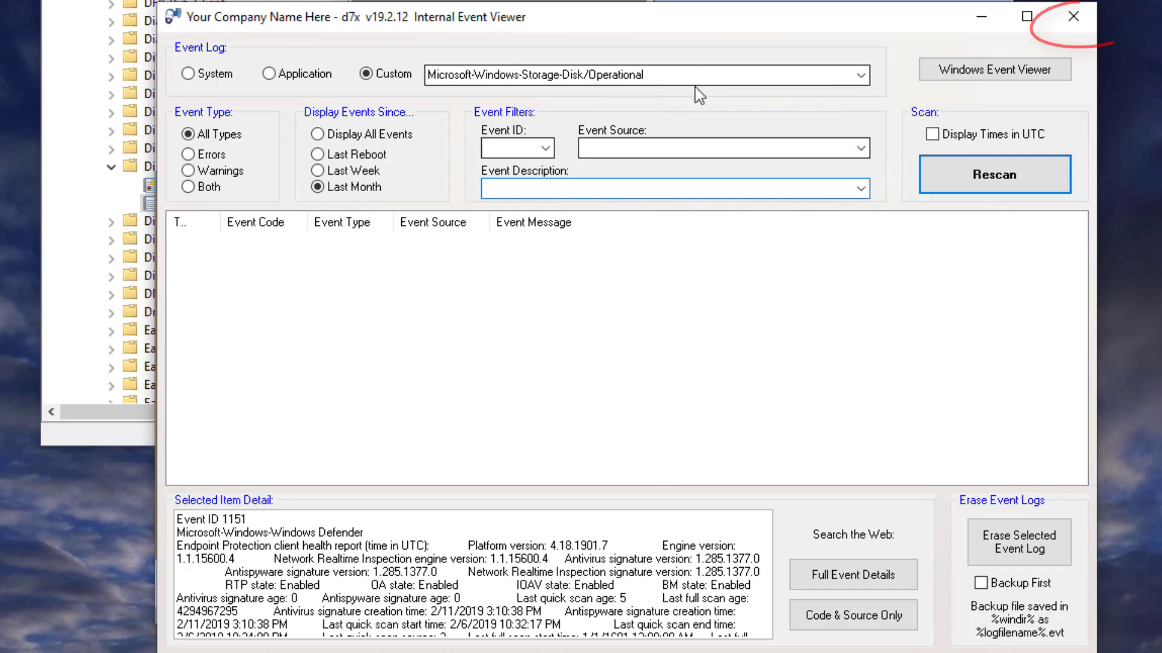
Step: Reopen the internal viewer, keep Storage-Disk/Operational as custom log, and begin the com source filter
{"action": "left_click", "coordinate": [1079, 24]}
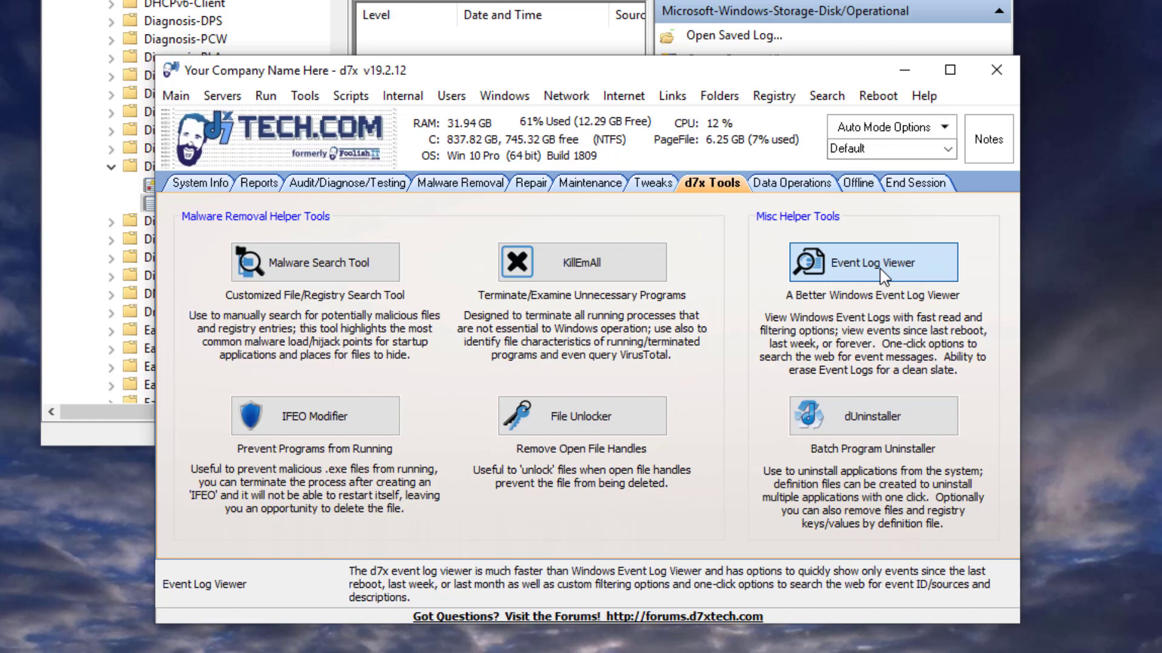
{"action": "left_click", "coordinate": [880, 269]}
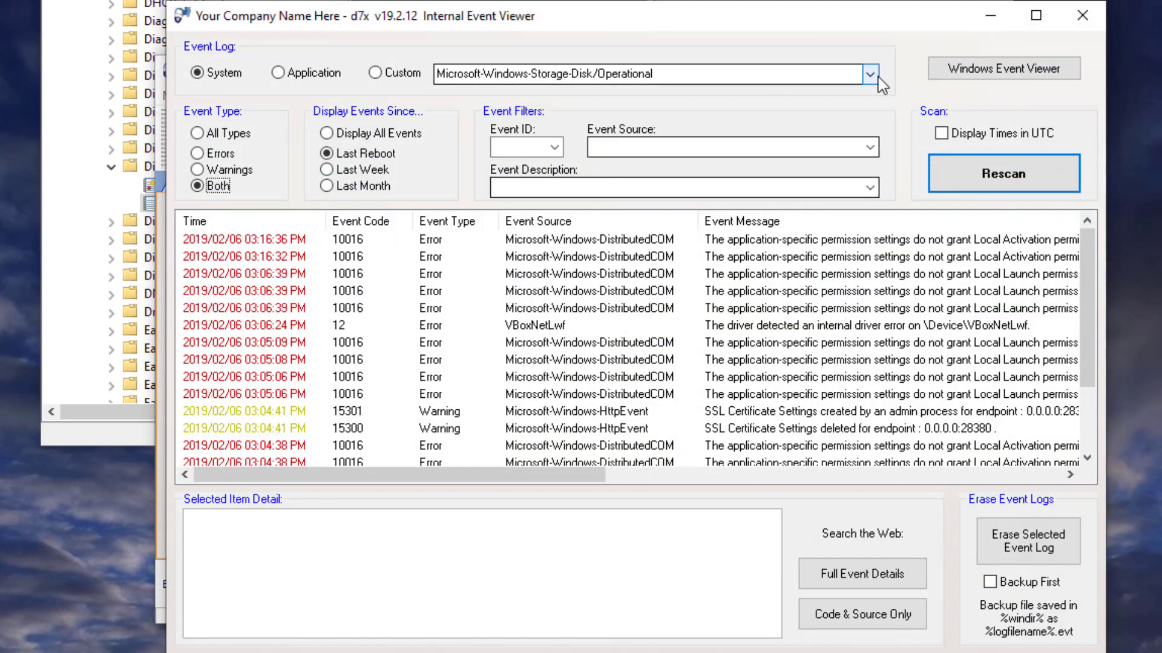
{"action": "left_click", "coordinate": [871, 74]}
{"action": "left_click", "coordinate": [782, 136]}
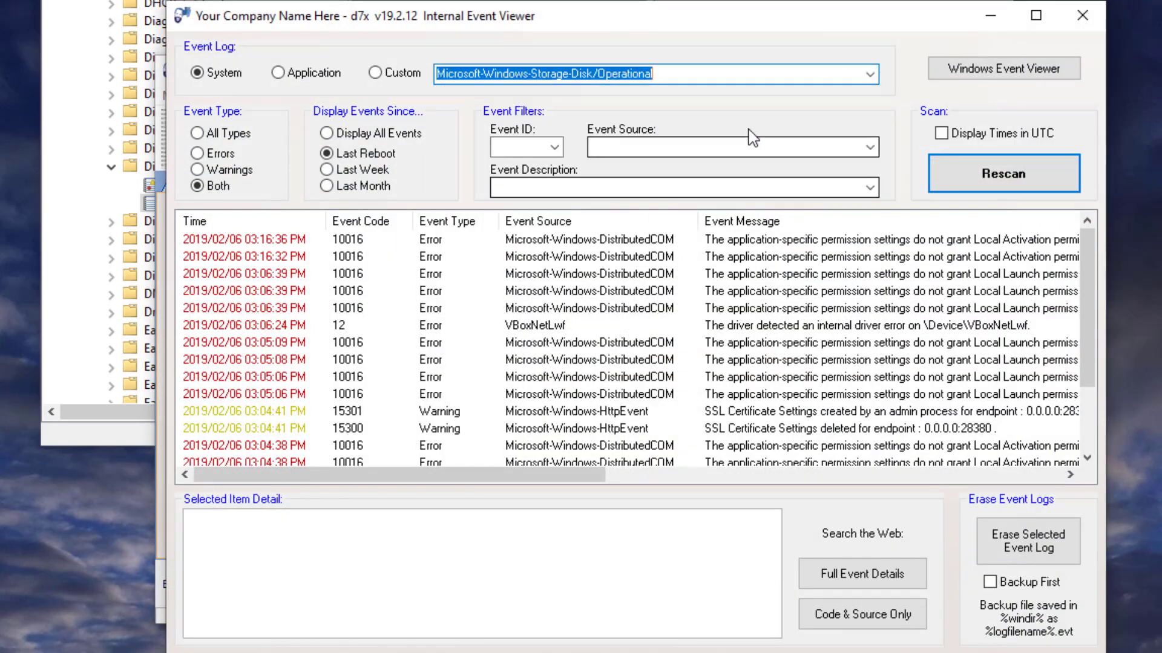
{"action": "left_click", "coordinate": [649, 147]}
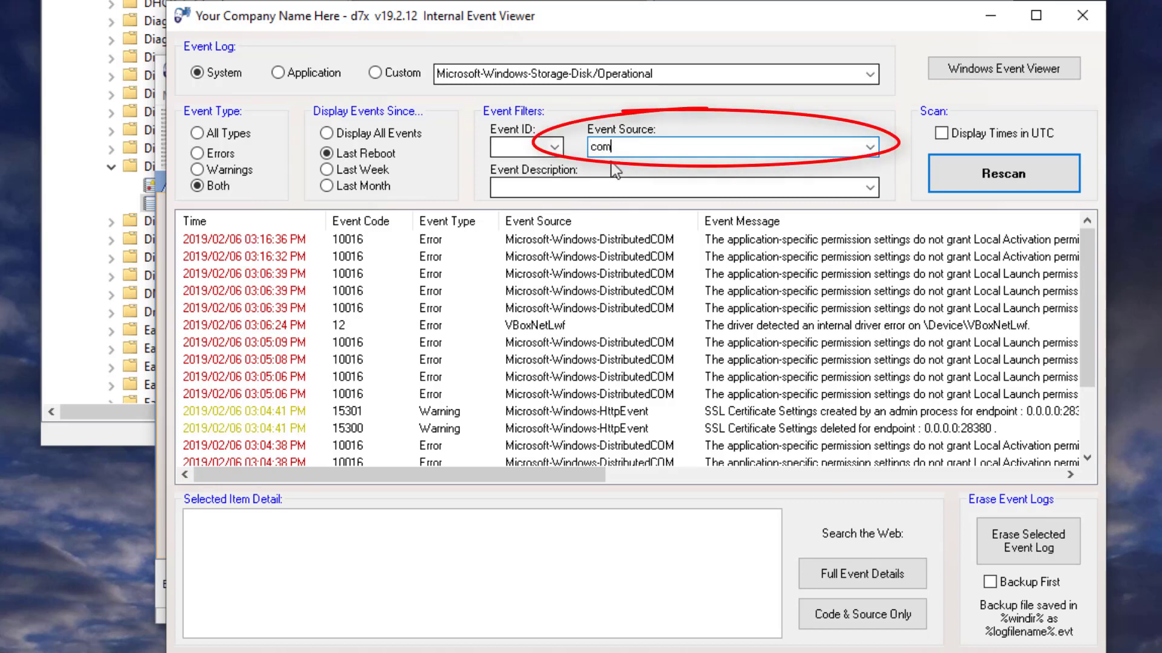
Step: Rescan with the com source filter and inspect the DistributedCOM 10016 error details
{"action": "left_click", "coordinate": [1011, 180]}
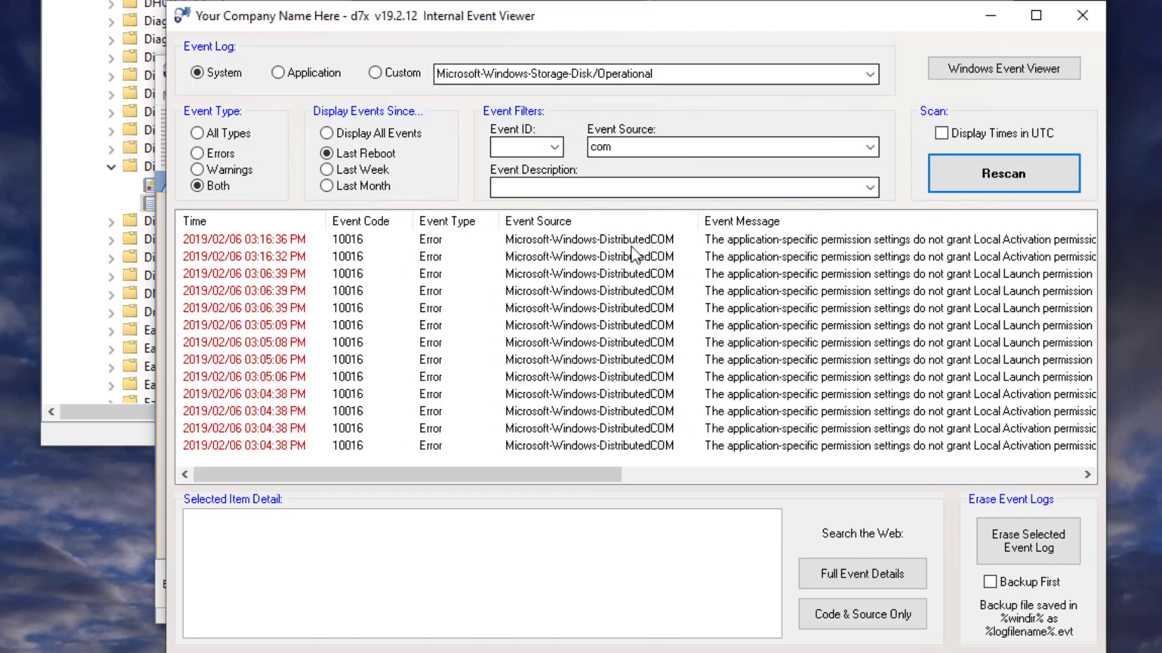
{"action": "left_click", "coordinate": [628, 239]}
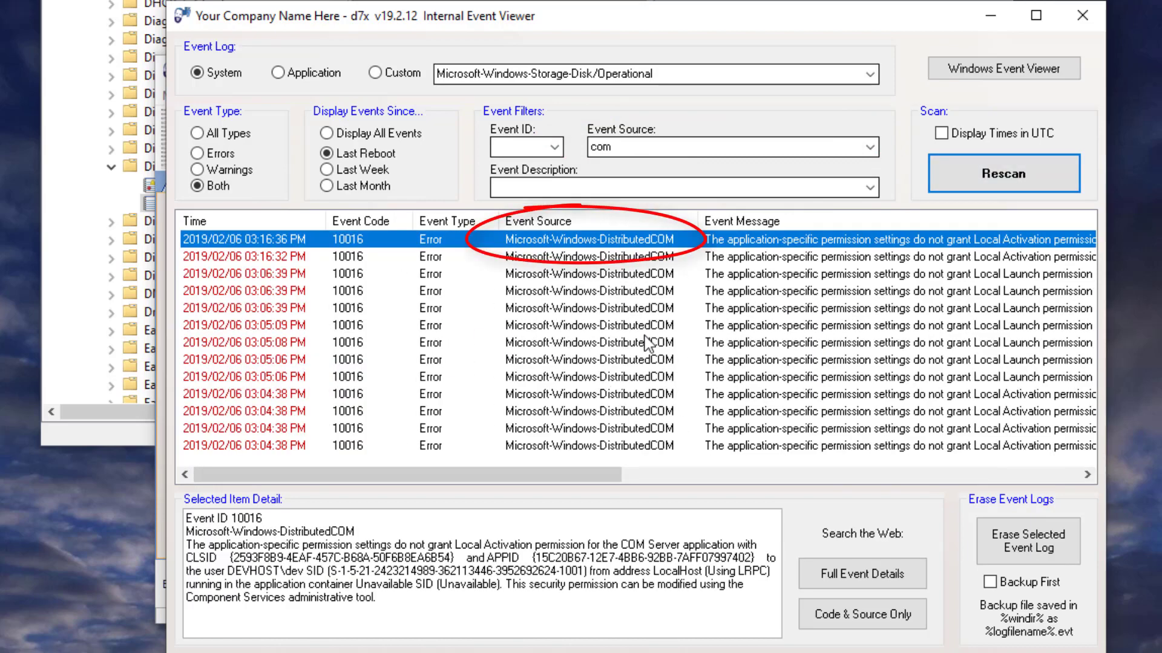
{"action": "left_click", "coordinate": [656, 275]}
{"action": "left_click", "coordinate": [643, 376]}
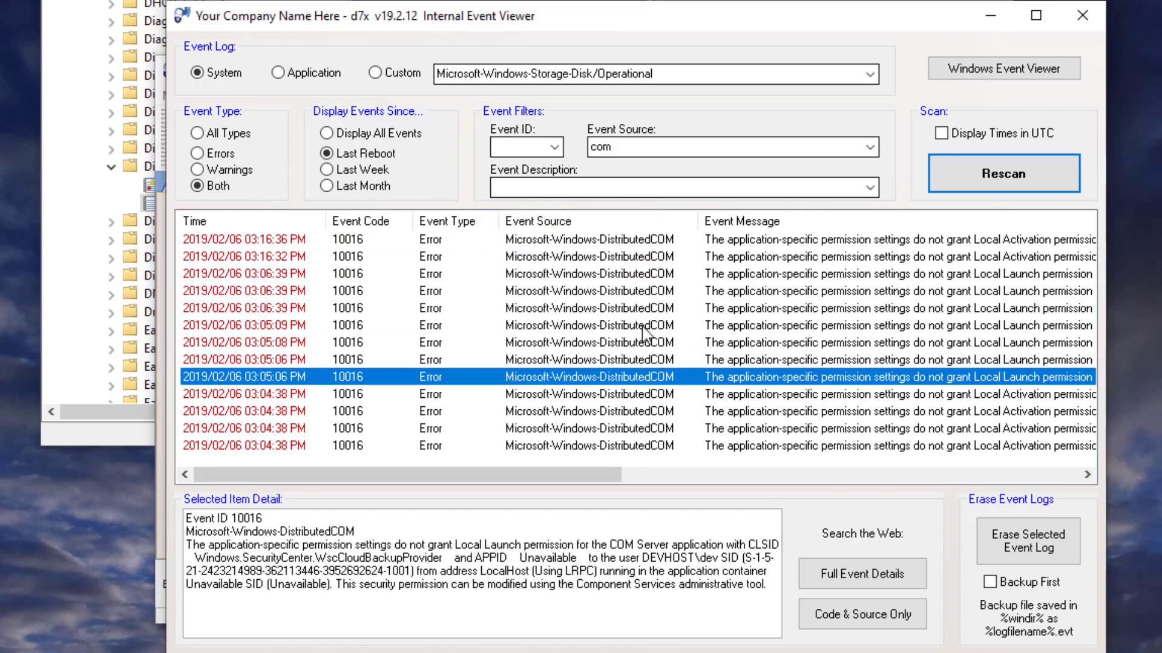
{"action": "left_click", "coordinate": [644, 275]}
{"action": "left_click", "coordinate": [643, 239]}
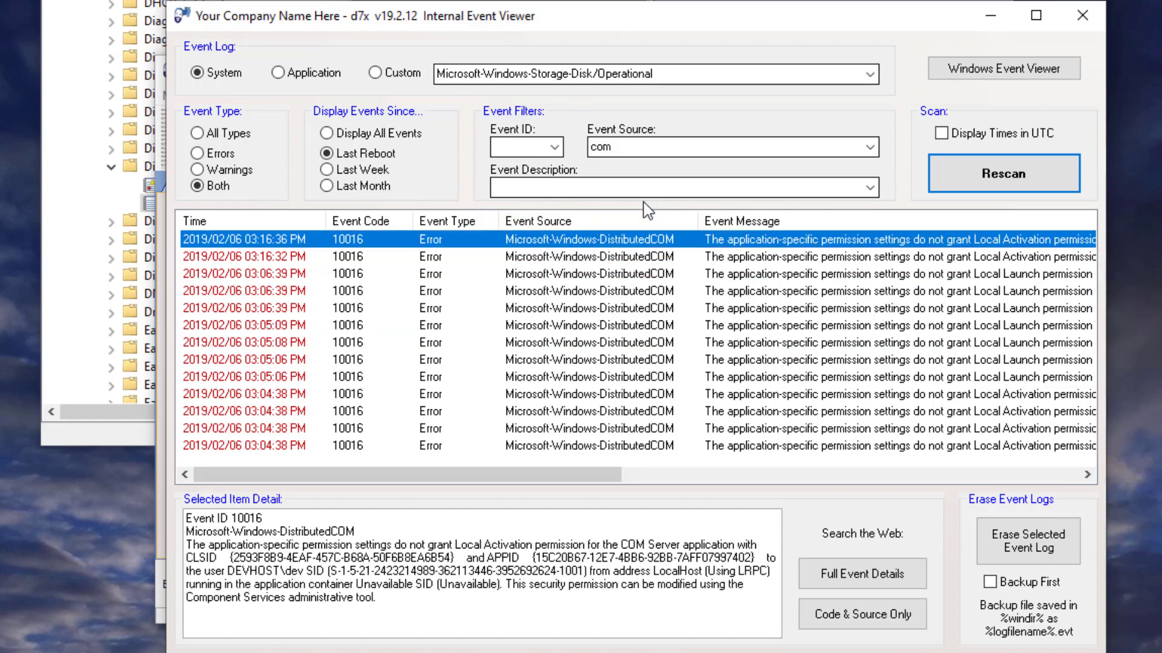
{"action": "left_click", "coordinate": [869, 147]}
{"action": "left_click", "coordinate": [607, 167]}
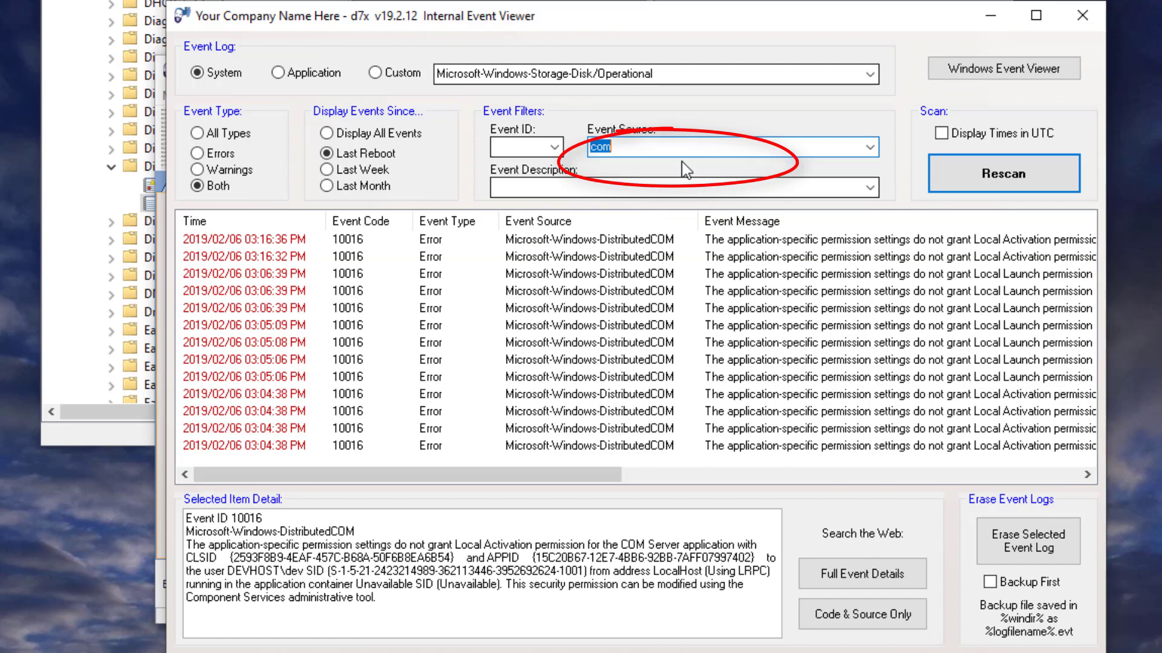
Step: Reopen the viewer, delete the saved com source filter, and rescan the System log
{"action": "left_click", "coordinate": [1086, 12]}
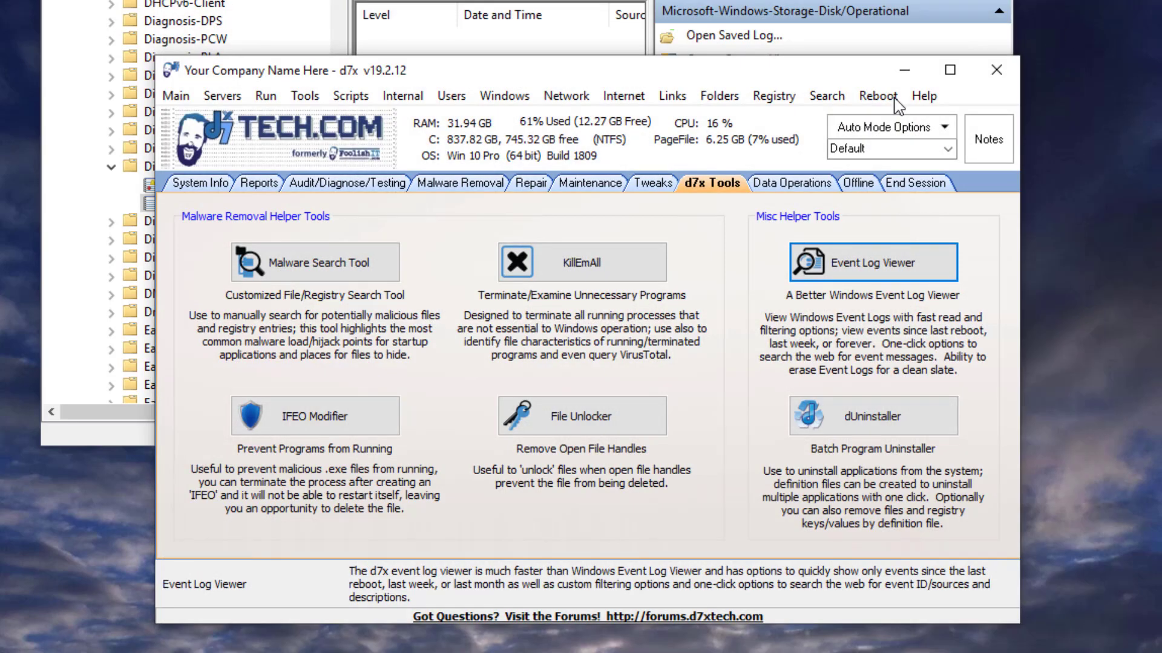
{"action": "left_click", "coordinate": [849, 273]}
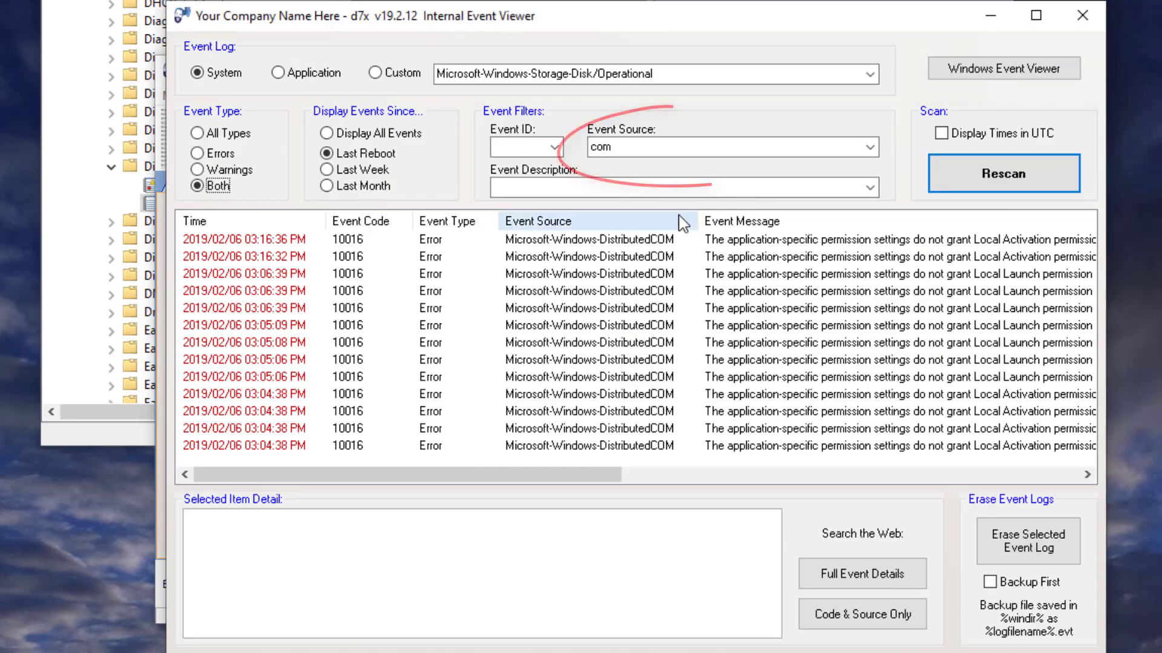
{"action": "double_click", "coordinate": [620, 145]}
{"action": "key", "text": "BackSpace"}
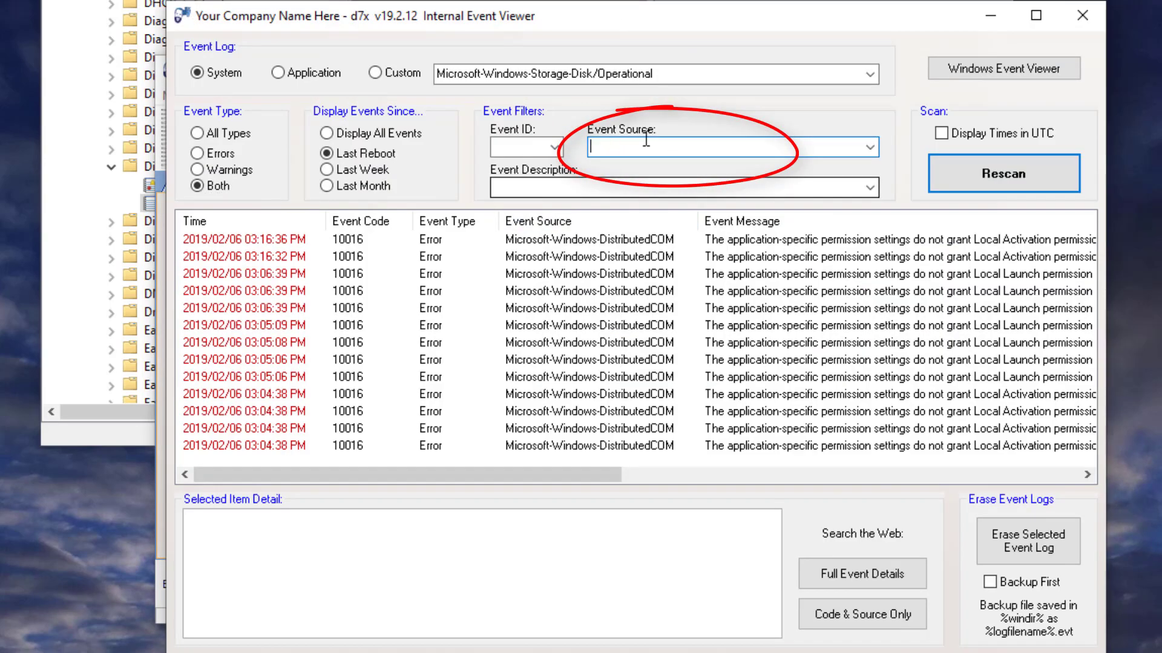
{"action": "left_click", "coordinate": [1037, 190]}
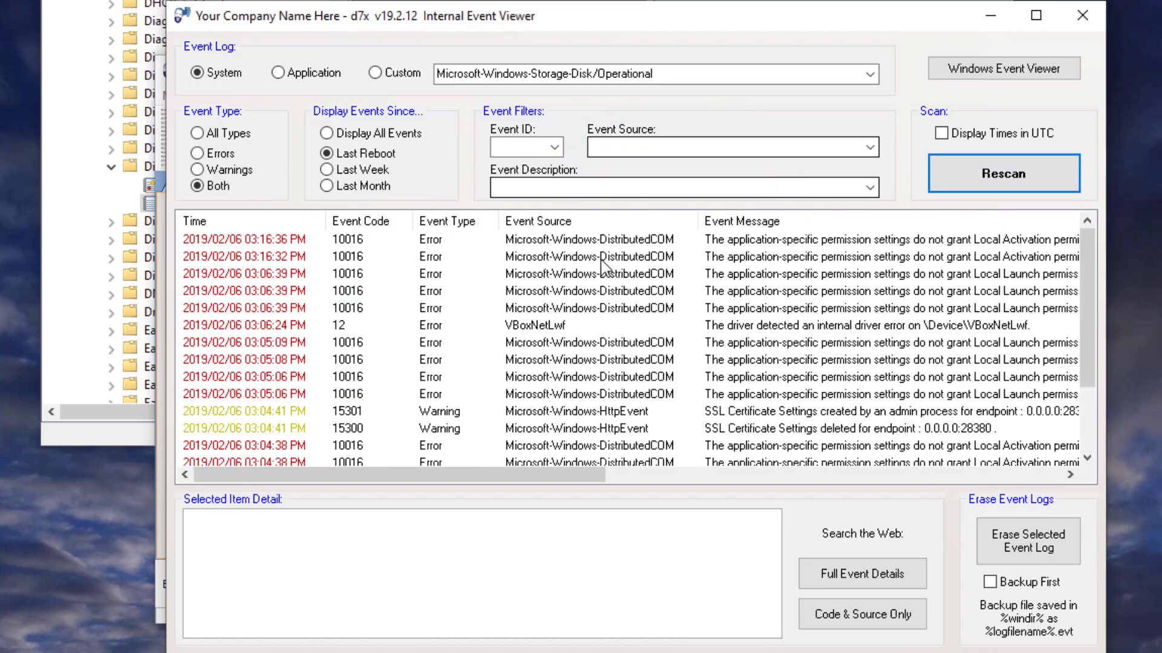
Step: Confirm the source and Event ID filters stay empty and view a 03:06:39 PM event's details
{"action": "left_click", "coordinate": [872, 148]}
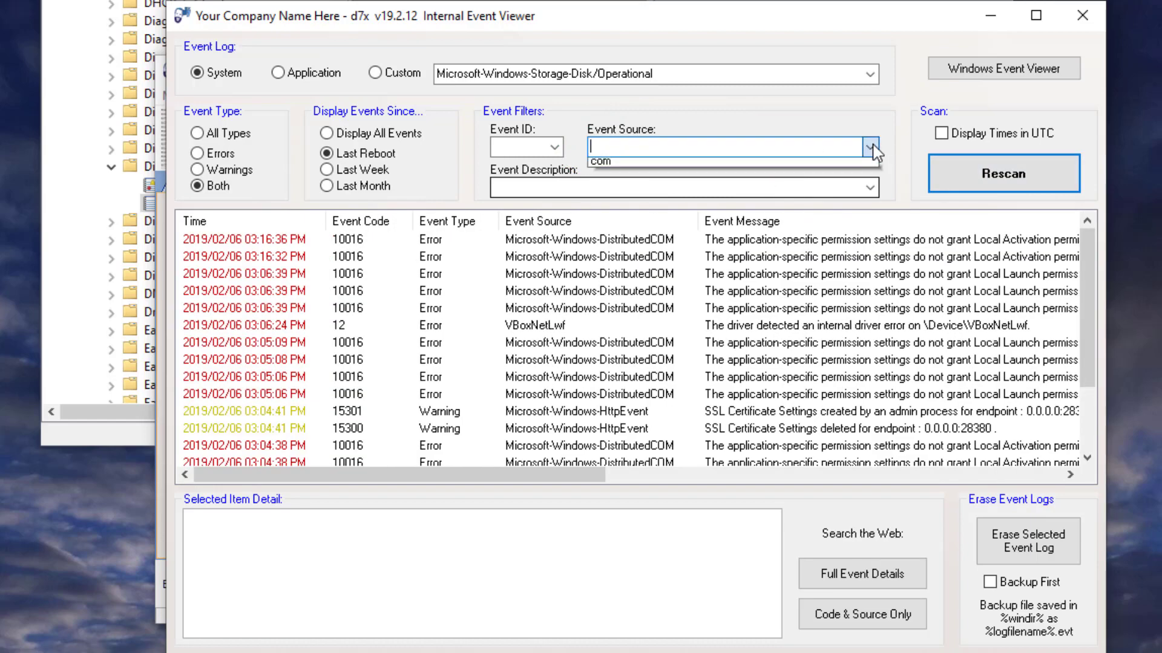
{"action": "left_click", "coordinate": [645, 150]}
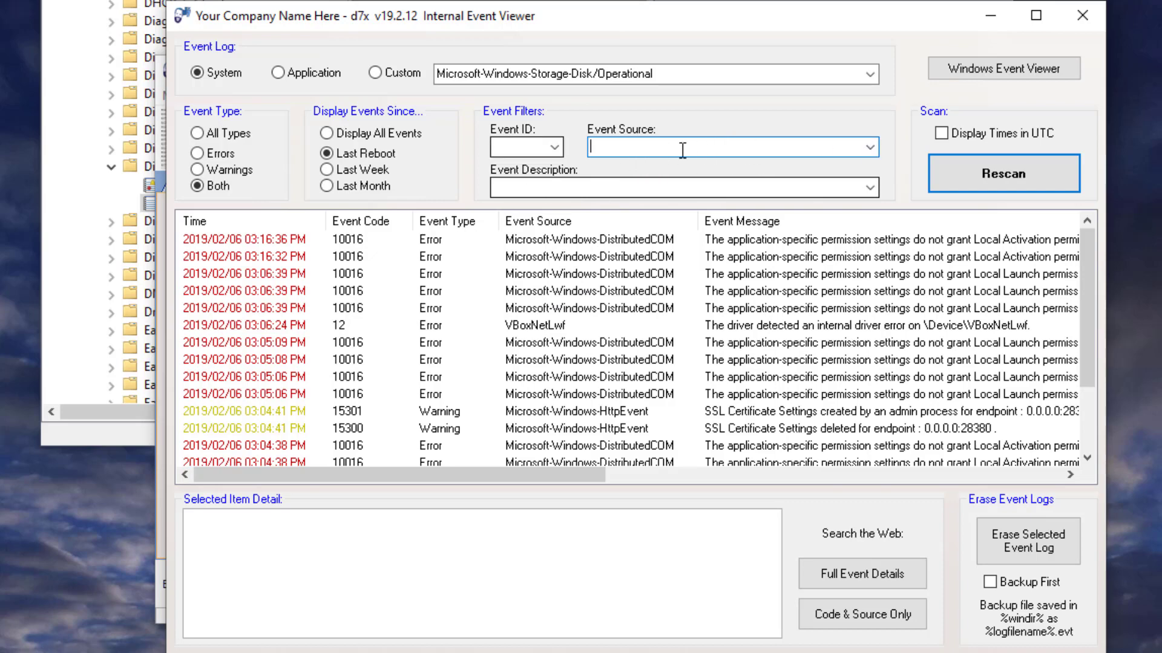
{"action": "left_click", "coordinate": [545, 147]}
{"action": "left_click", "coordinate": [657, 147]}
{"action": "left_click", "coordinate": [541, 145]}
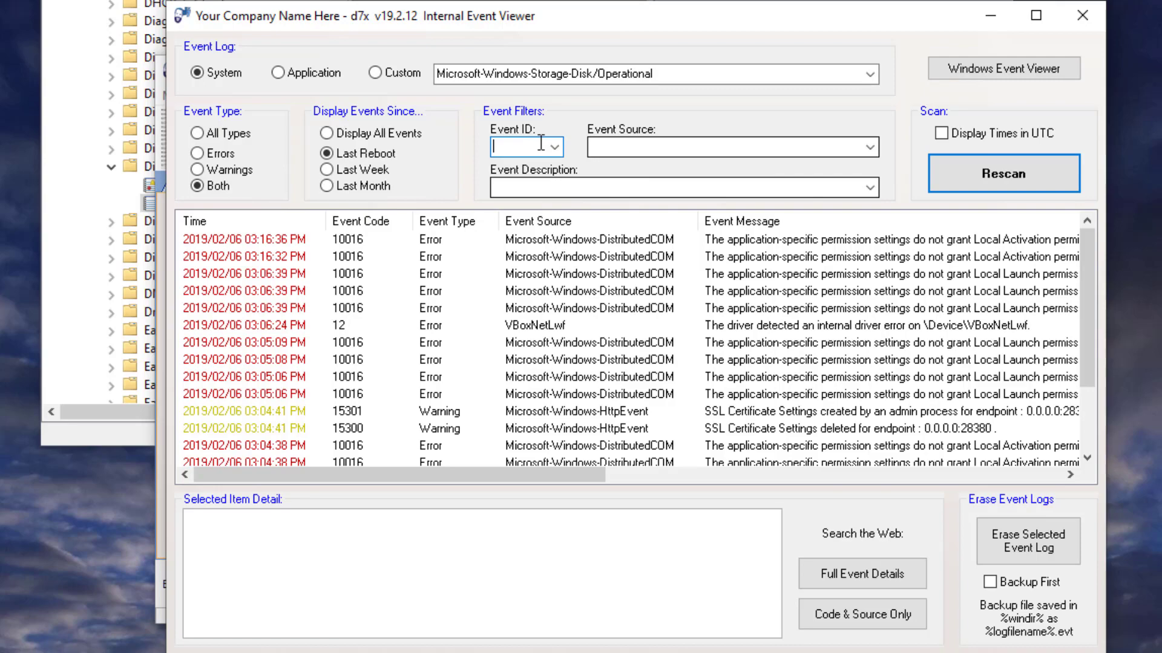
{"action": "left_click", "coordinate": [614, 308]}
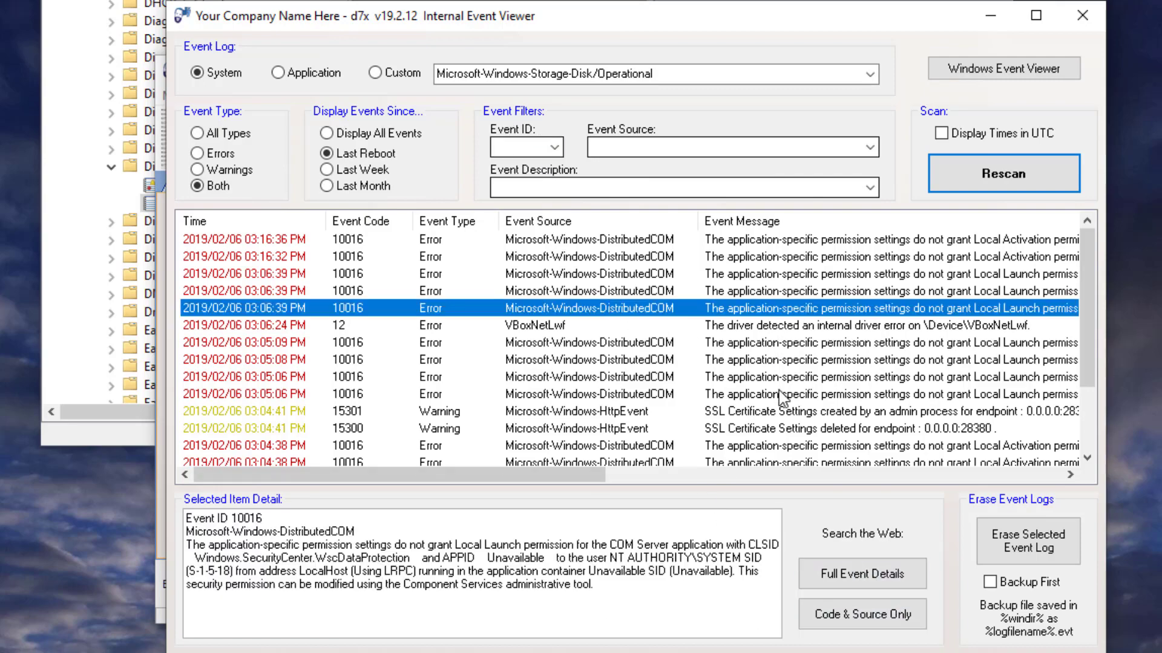